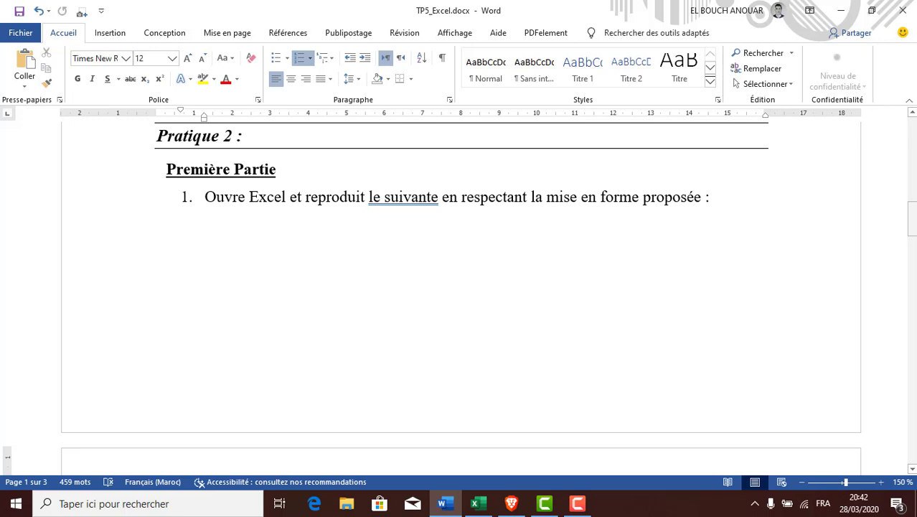
- Compare the model table of the Word exercise with the participants table on the Feuil2 sheet in Excel
left_click_drag(914, 220, 913, 266)
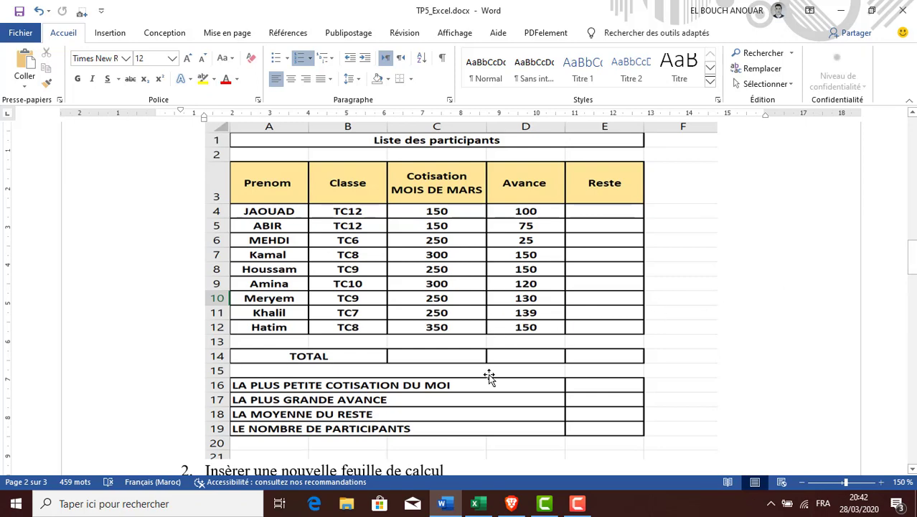
left_click(478, 505)
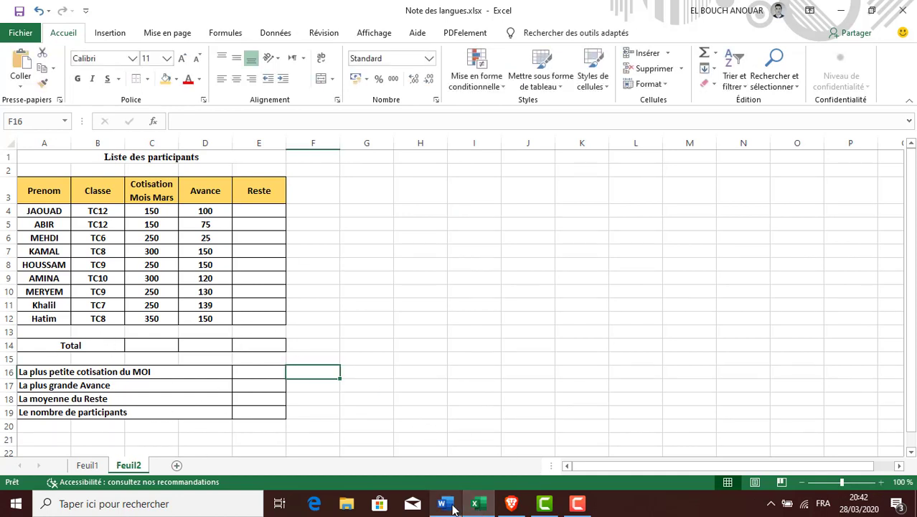
left_click(509, 507)
left_click(506, 508)
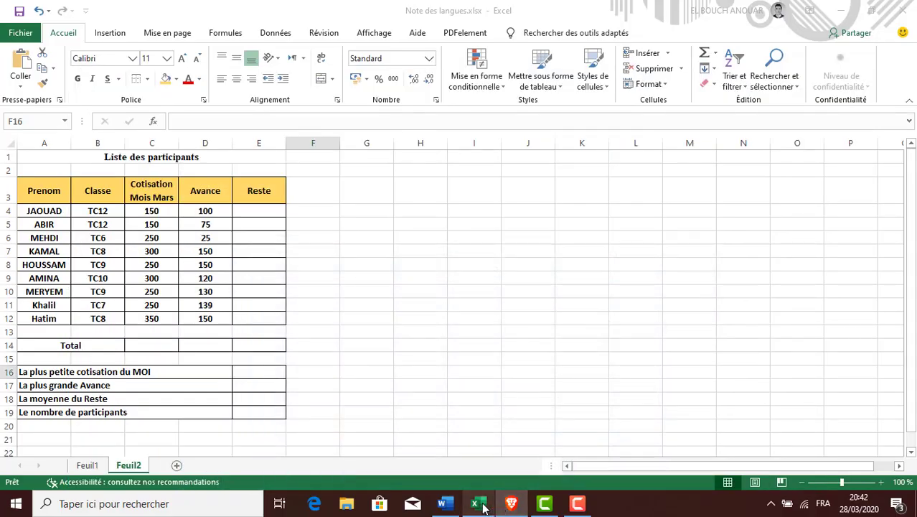
left_click(478, 505)
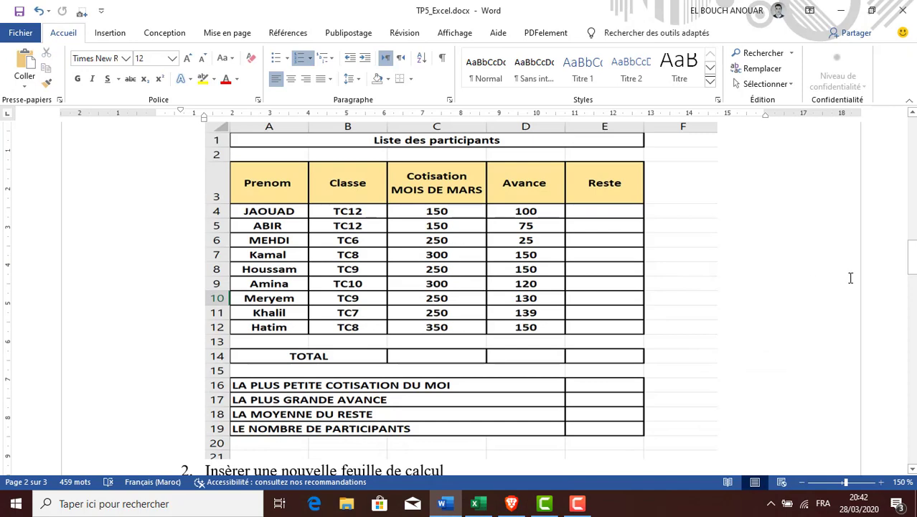
- Consult question 2 of the Word exercise and insert a new worksheet after Feuil2 in the Excel workbook
left_click_drag(912, 259, 914, 276)
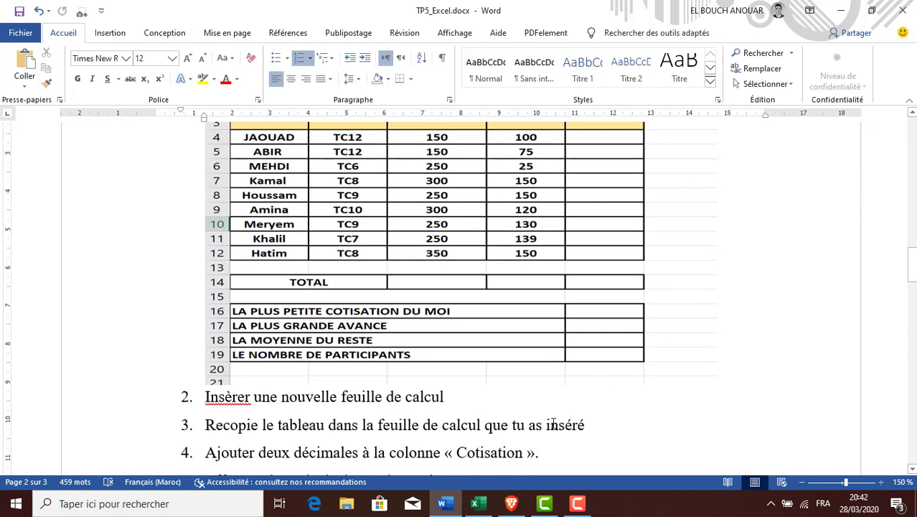
left_click(480, 504)
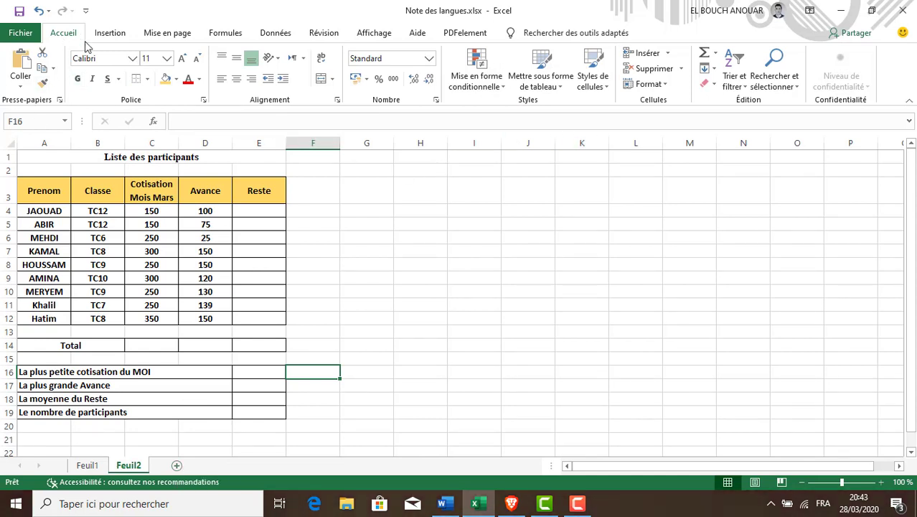
left_click(668, 54)
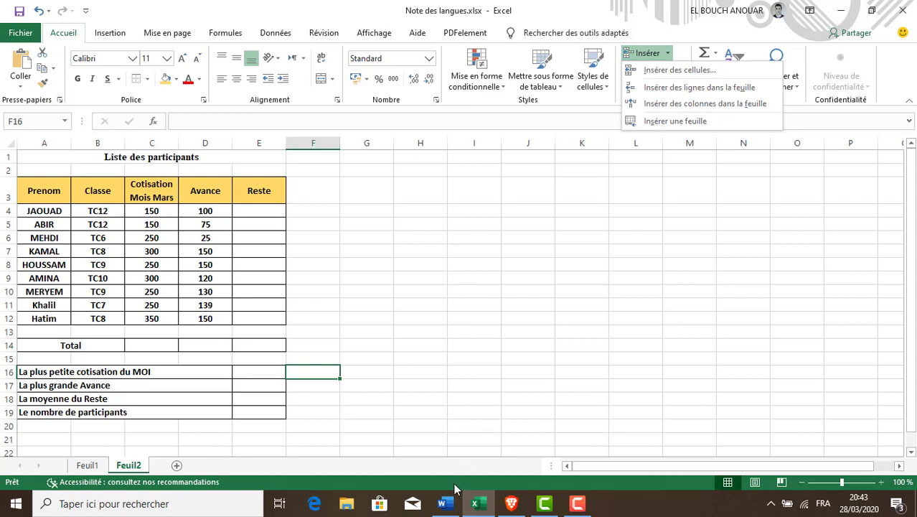
left_click(446, 505)
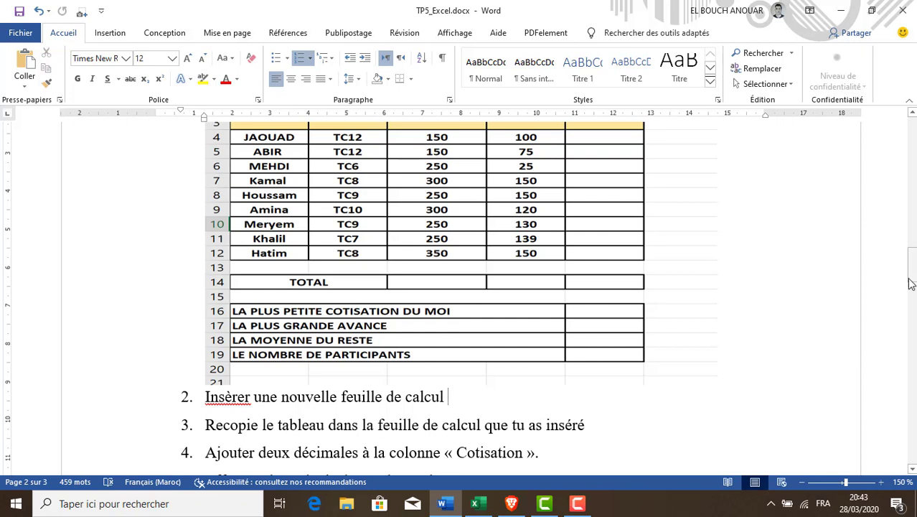
left_click(478, 503)
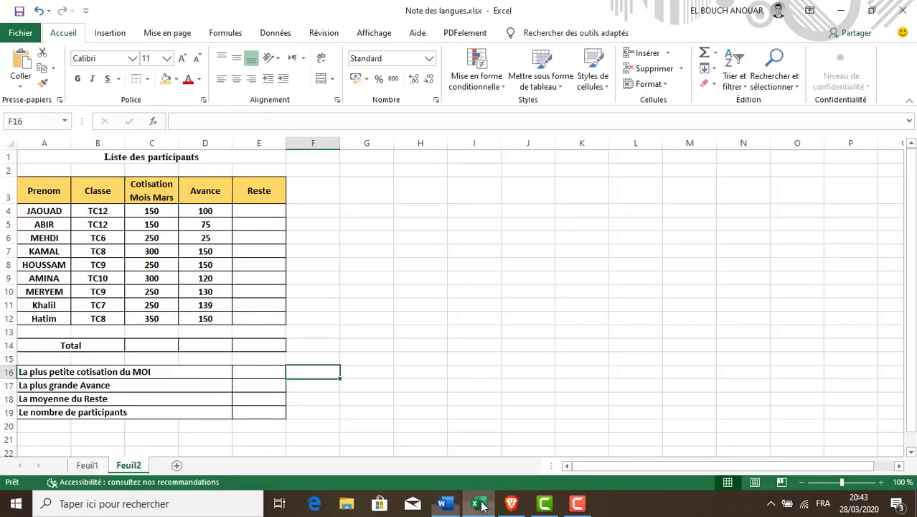
left_click(177, 467)
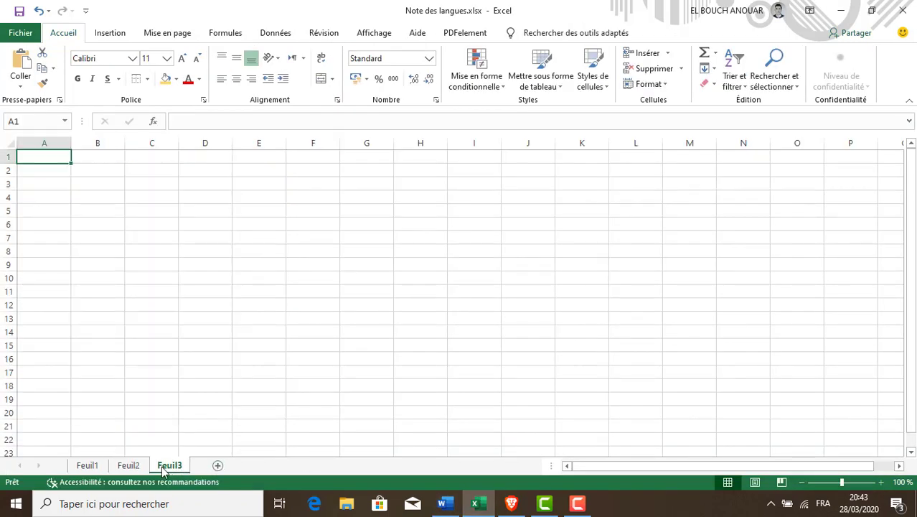
- Copy the whole participants table A1:E19 from Feuil2 and paste it at A1 on Feuil3
left_click(138, 467)
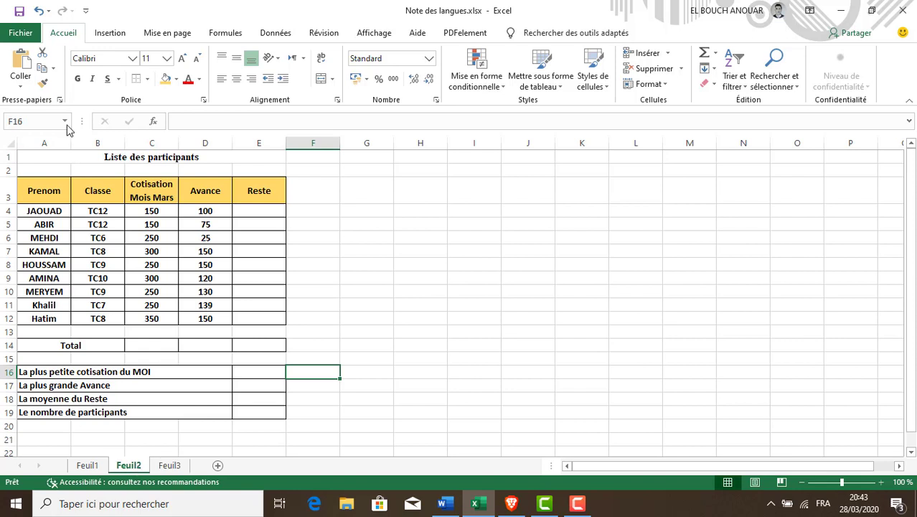
left_click_drag(44, 157, 246, 413)
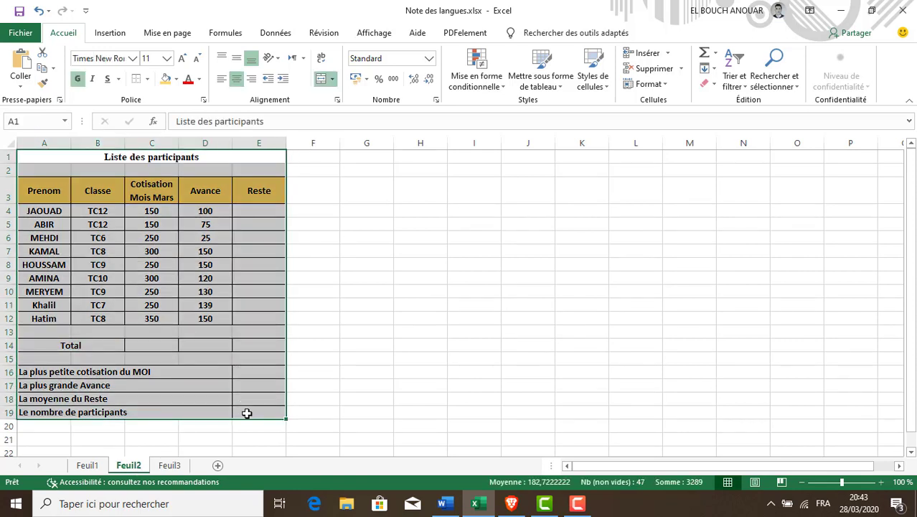
key("ctrl+c")
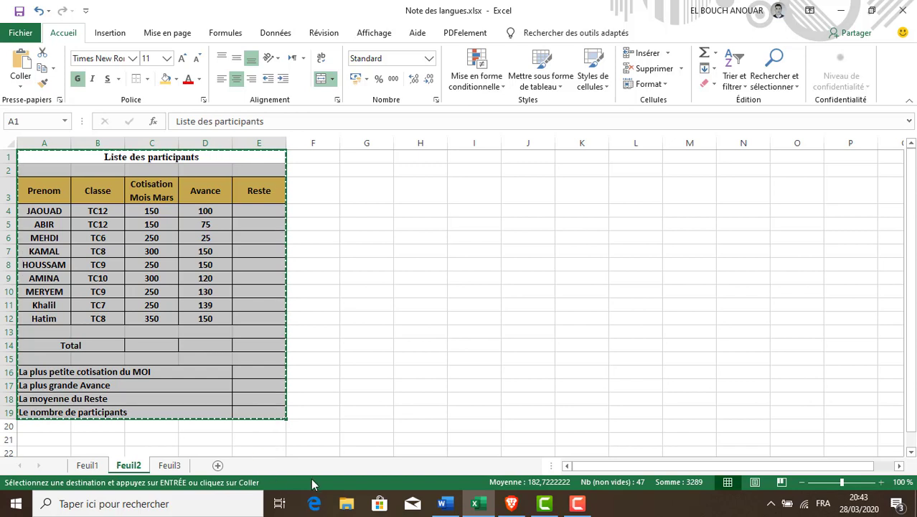
left_click(176, 467)
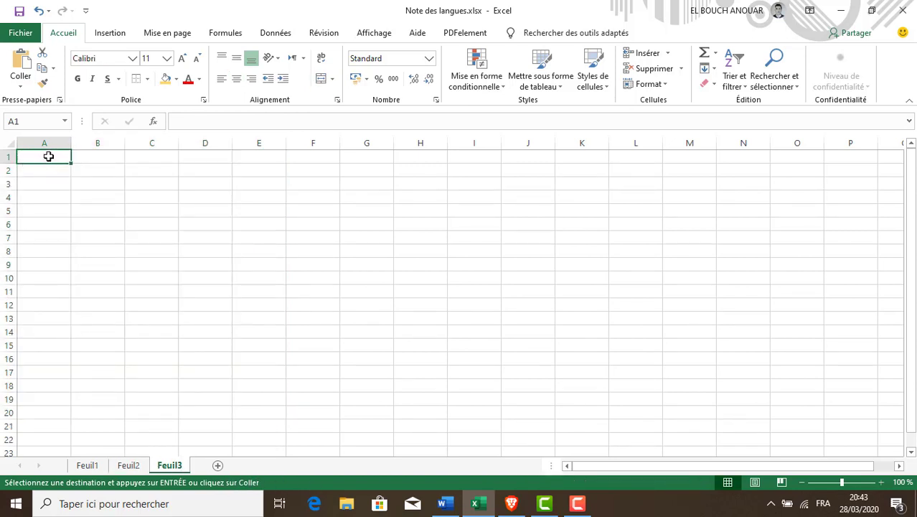
key("ctrl+v")
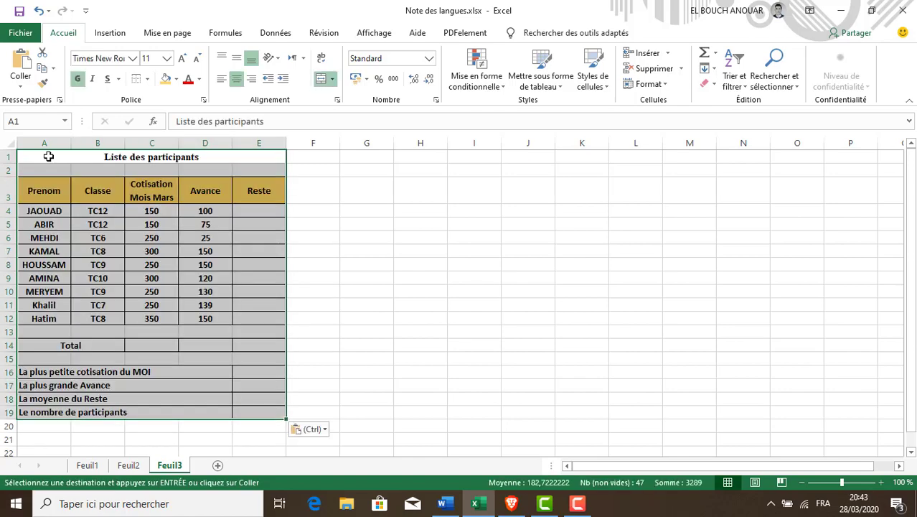
left_click(404, 210)
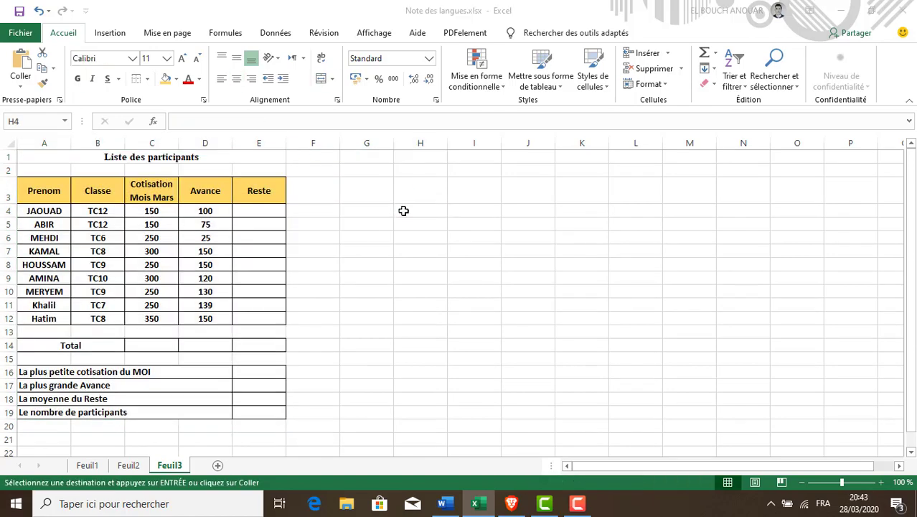
- Consult question 4 in the Word exercise and show the Cotisation values C4:C12 in Excel with two decimals
key("alt+Tab")
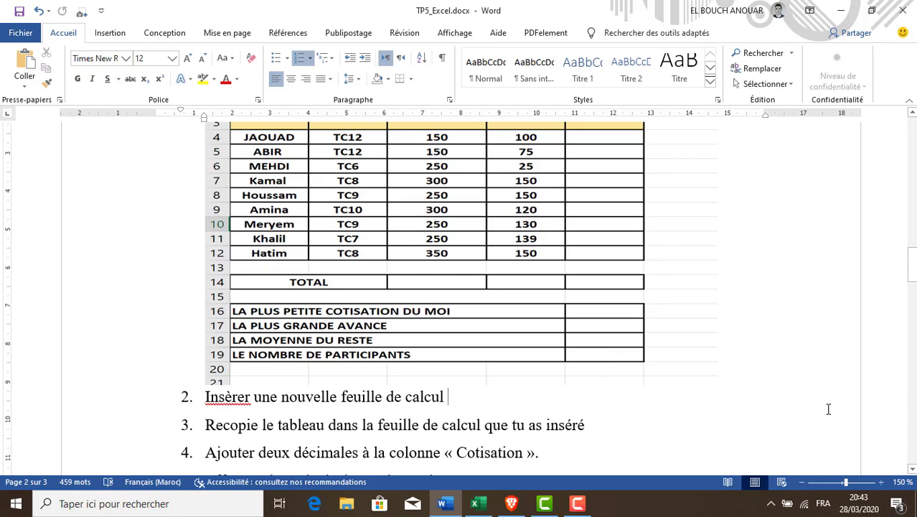
left_click_drag(913, 470, 914, 470)
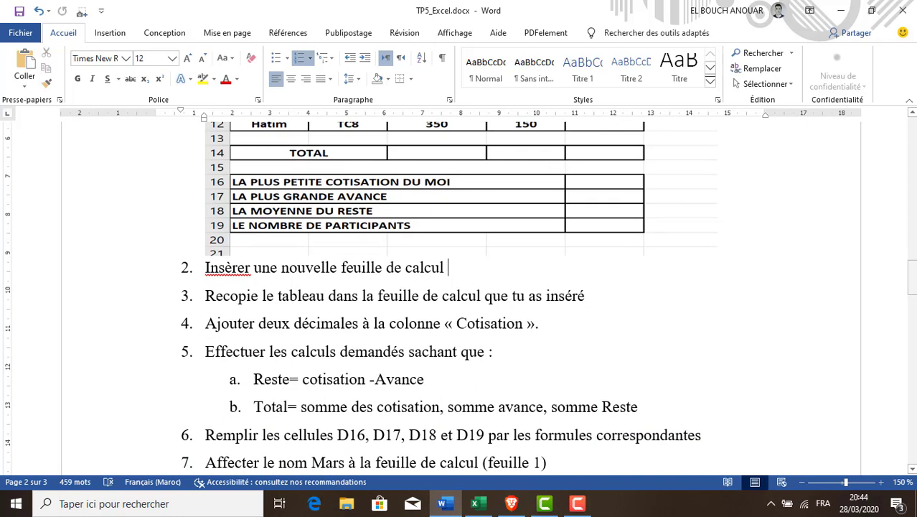
left_click_drag(915, 284, 915, 288)
left_click(474, 503)
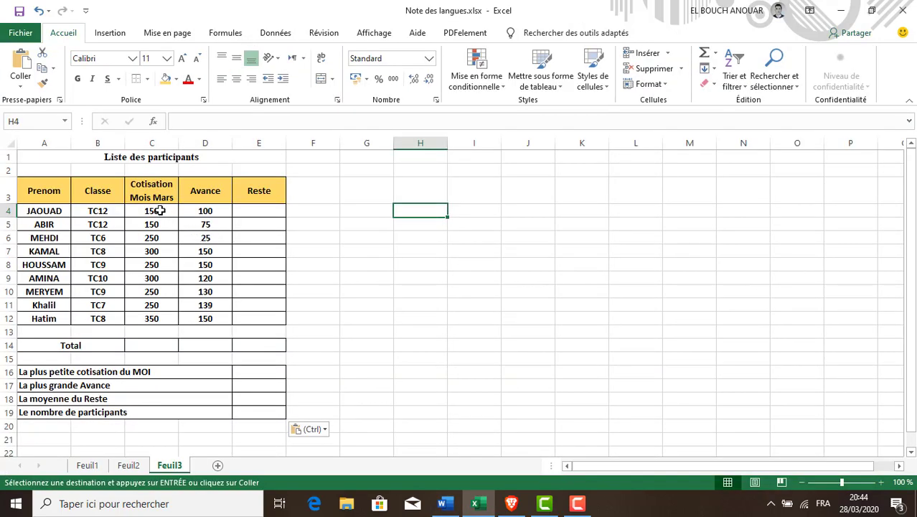
left_click_drag(156, 211, 156, 317)
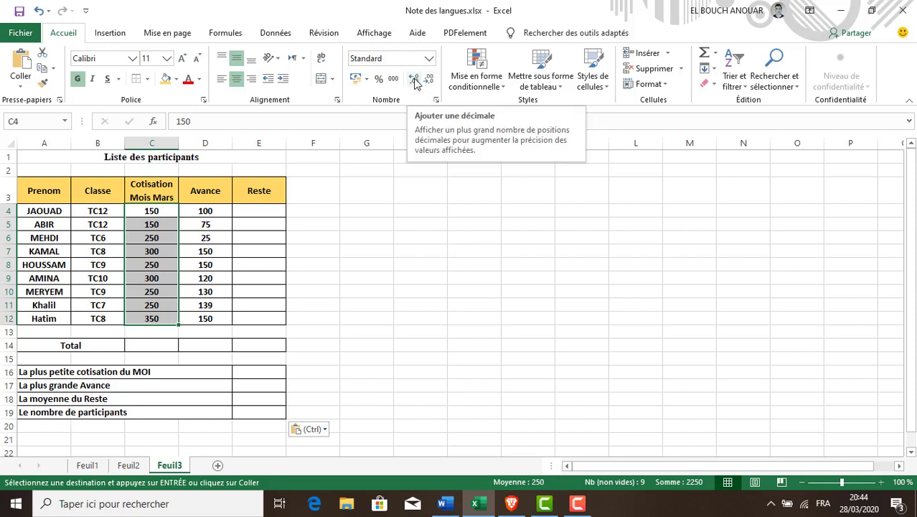
left_click(414, 83)
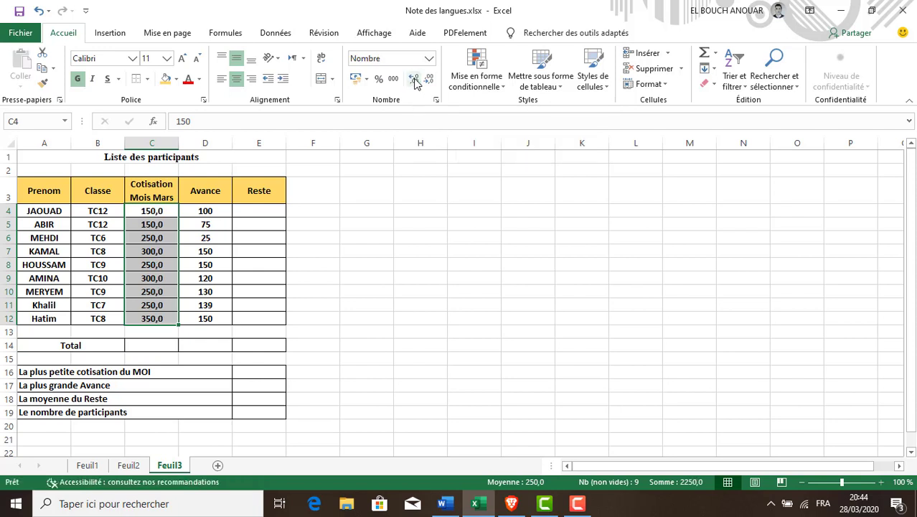
left_click(415, 81)
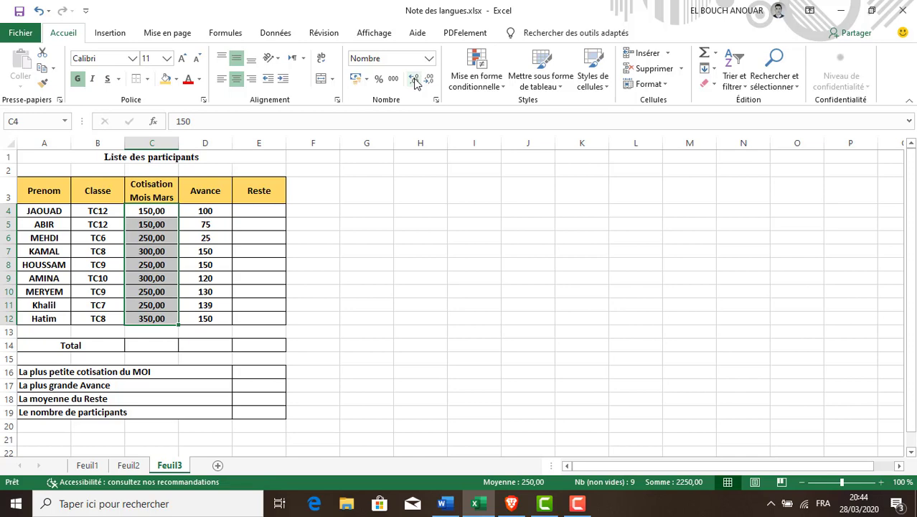
- Following the Reste definition in the Word exercise, enter =C4-D4 in E4 in Excel and fill it down to E12
key("alt+Tab")
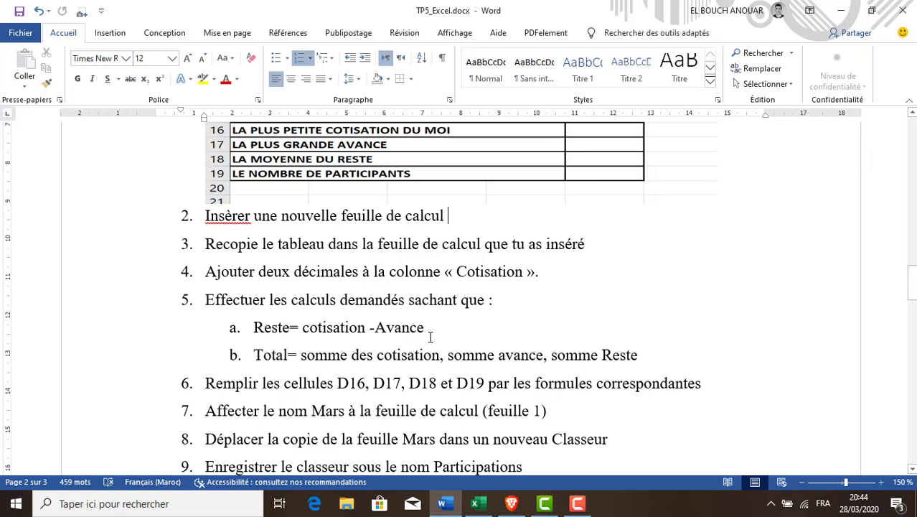
key("alt+Tab")
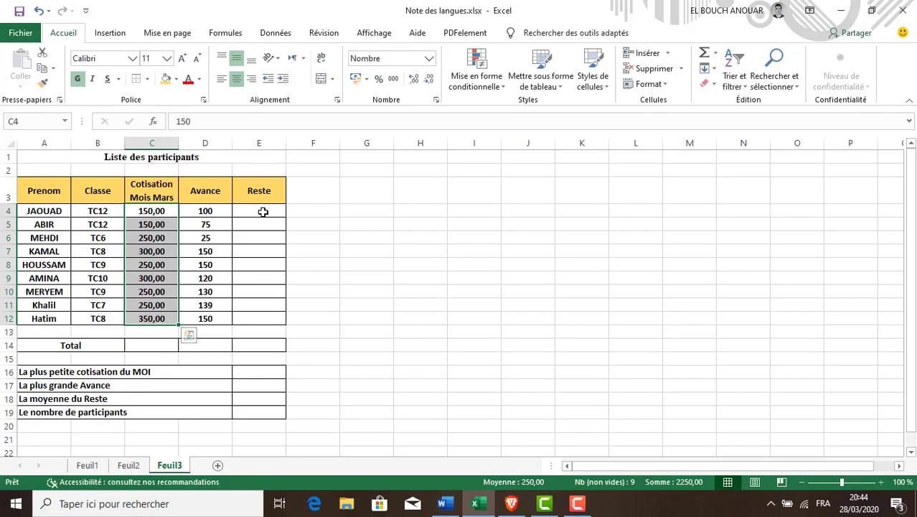
left_click(263, 211)
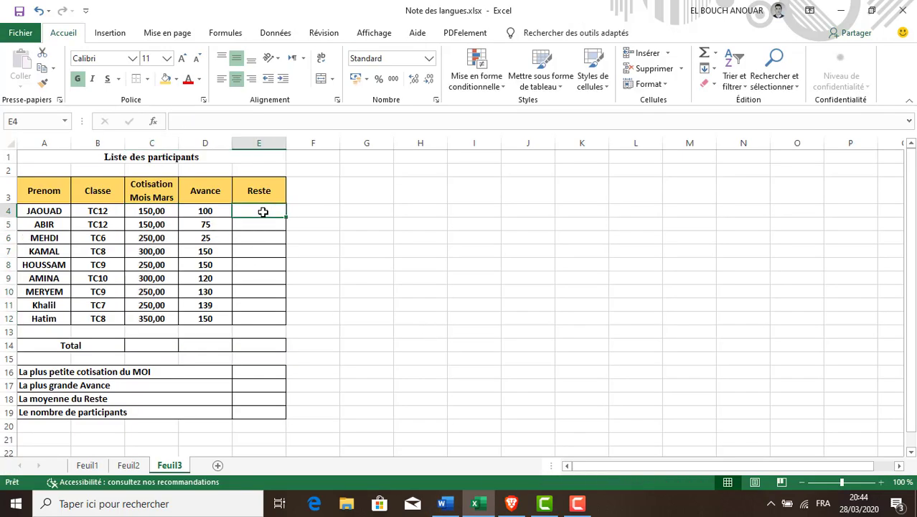
type("=")
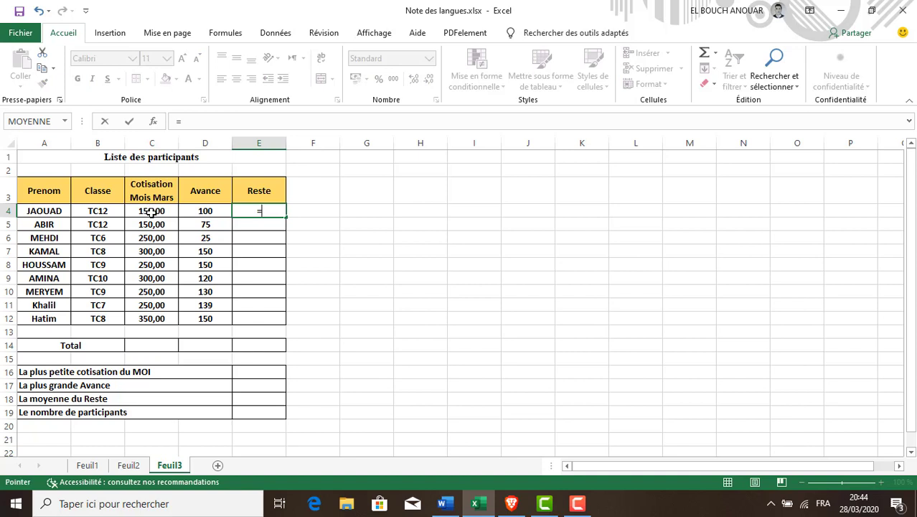
left_click(152, 212)
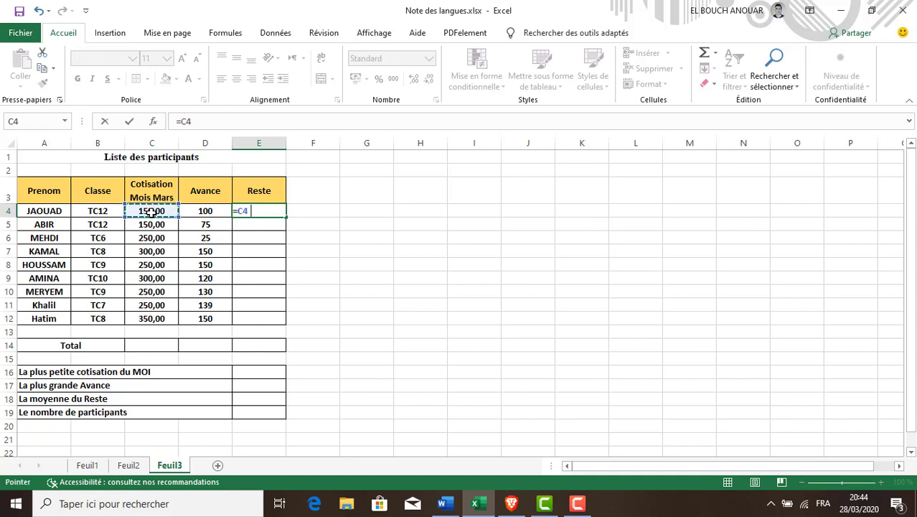
type("-")
left_click(205, 211)
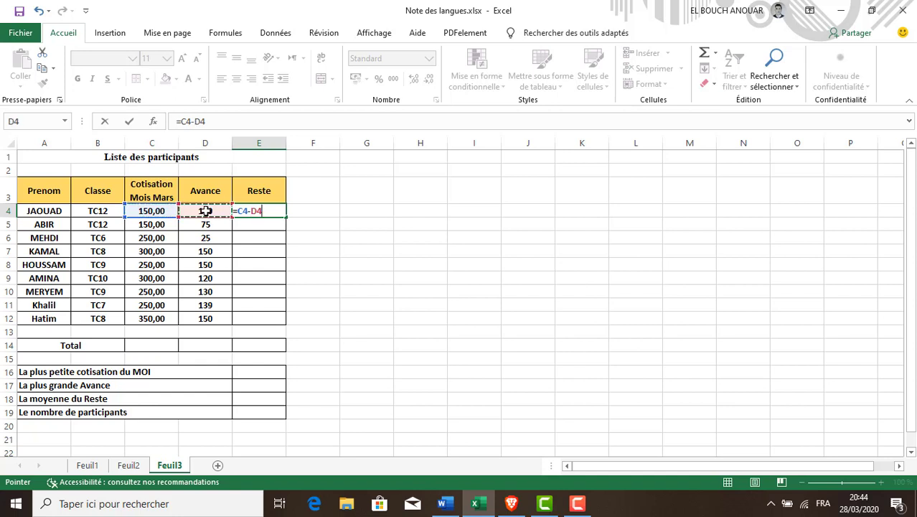
key("Return")
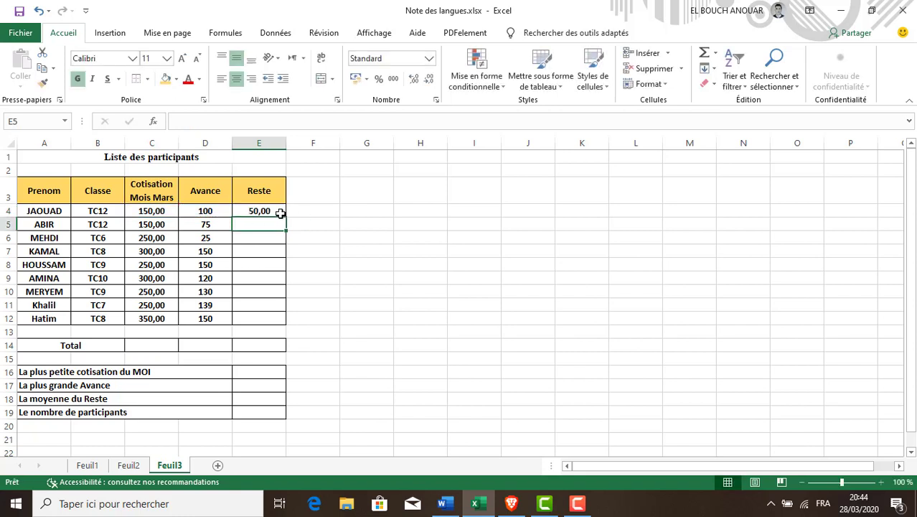
left_click(277, 211)
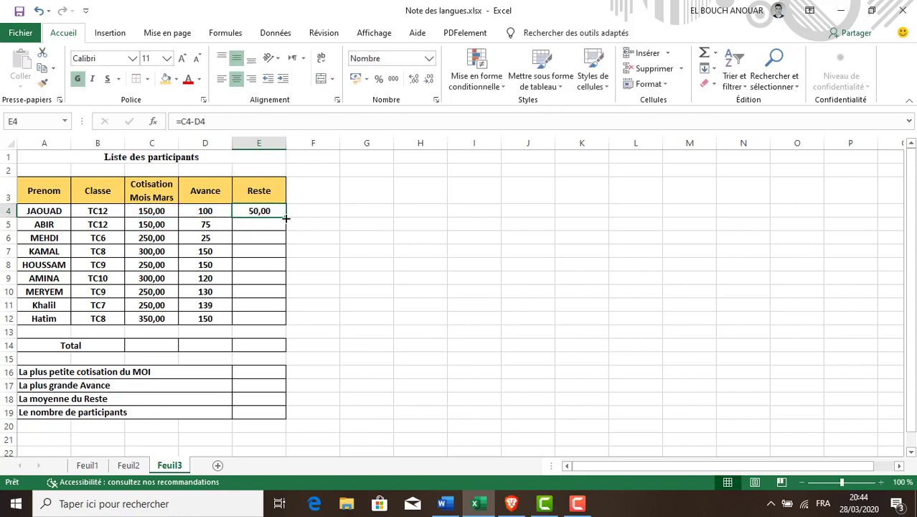
left_click_drag(285, 218, 287, 323)
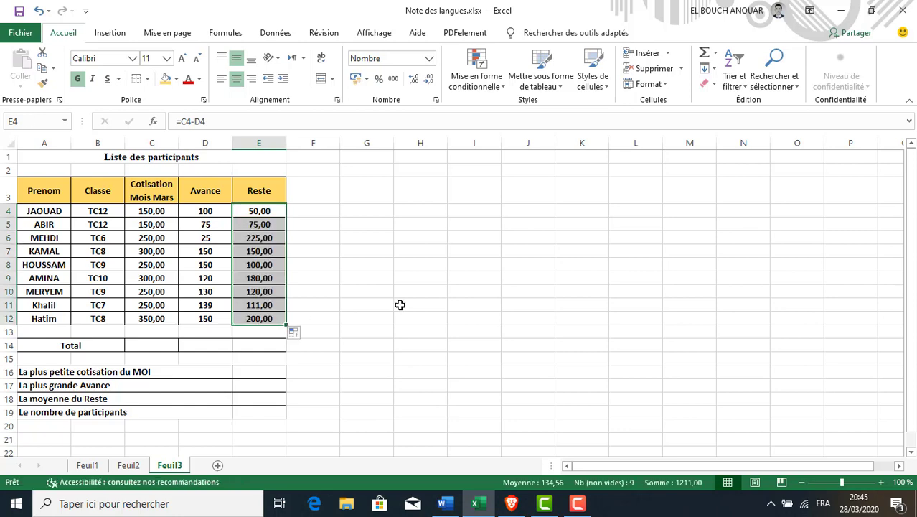
- Consult the Total definition in the Word exercise and total the Cotisation column in Excel with =SOMME(C4:C12) in C14
key("alt+Tab")
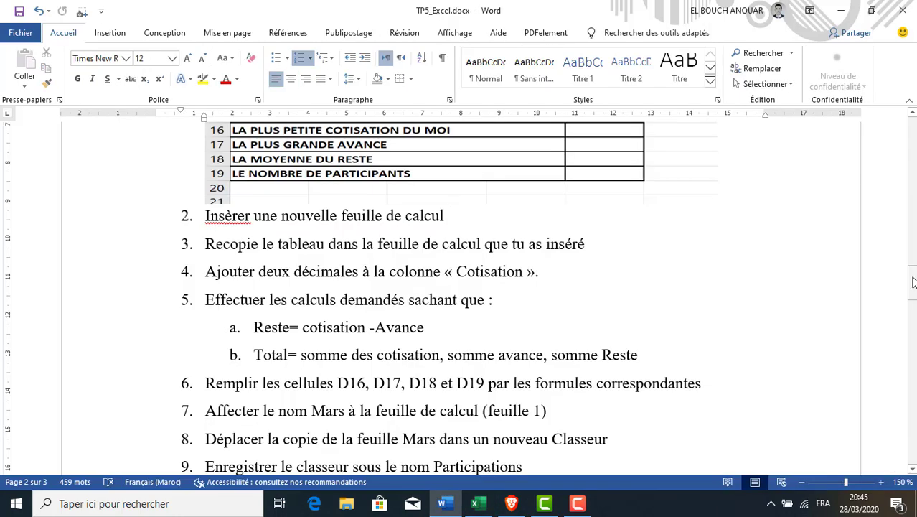
left_click_drag(912, 282, 913, 290)
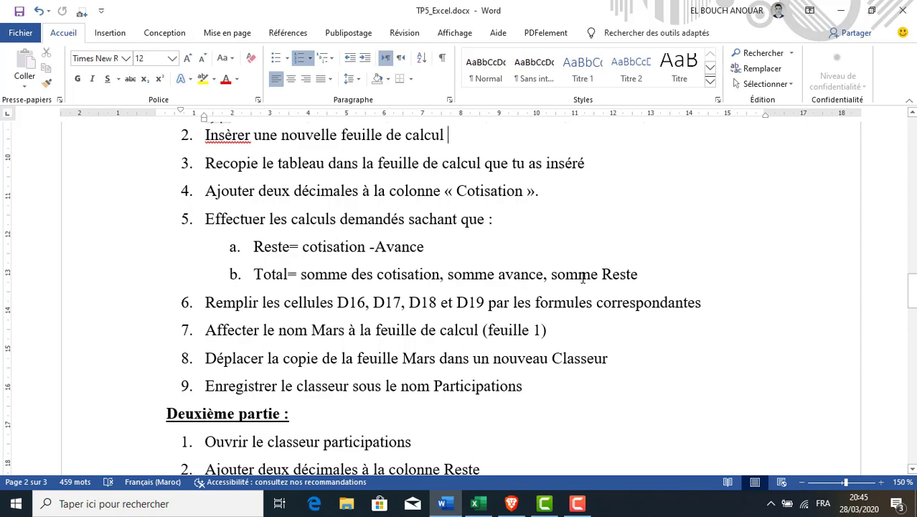
key("alt+Tab")
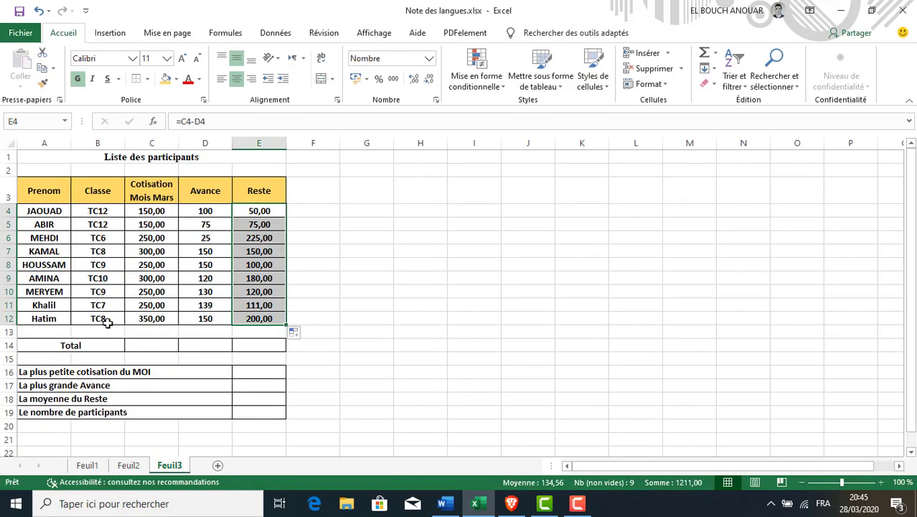
left_click(163, 345)
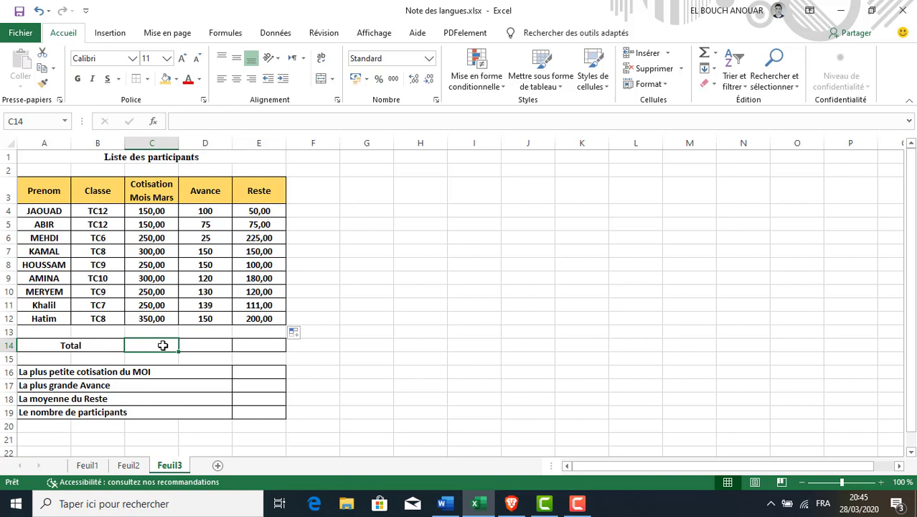
type("=")
type("Omm")
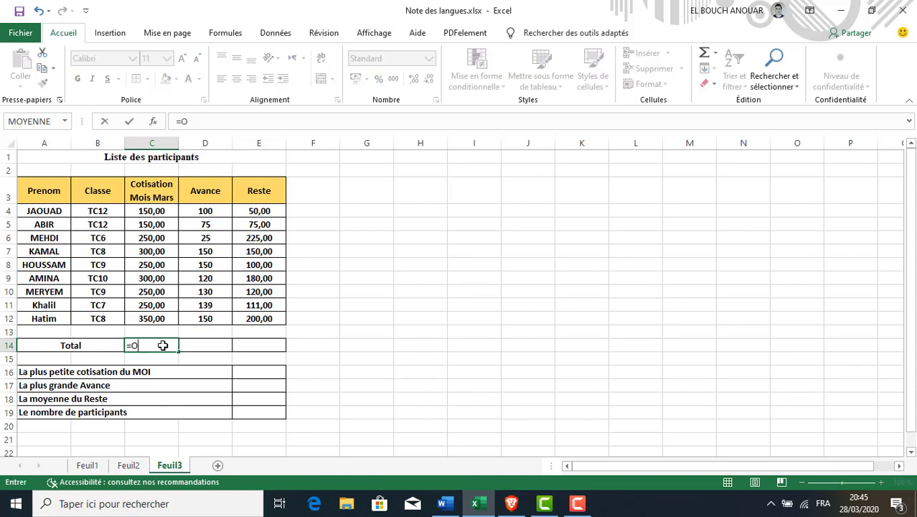
key("BackSpace")
key("BackSpace")
key("BackSpace")
type("So")
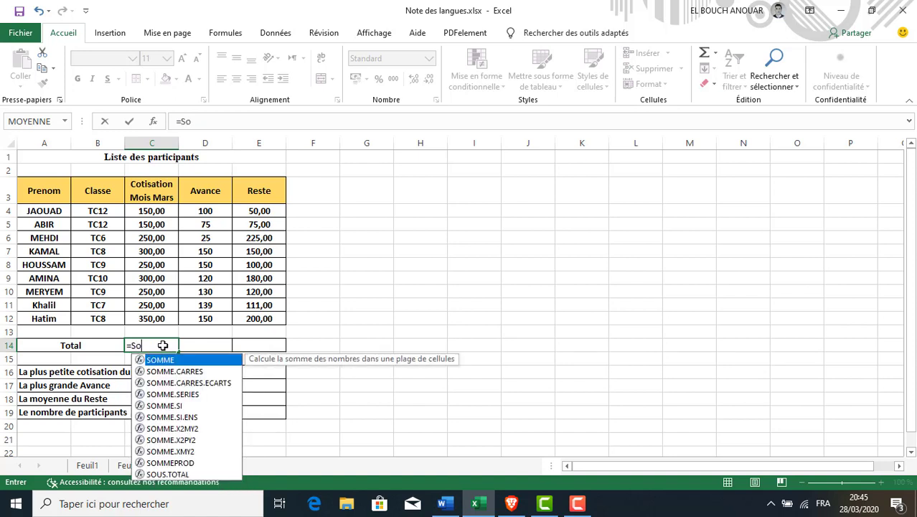
double_click(173, 360)
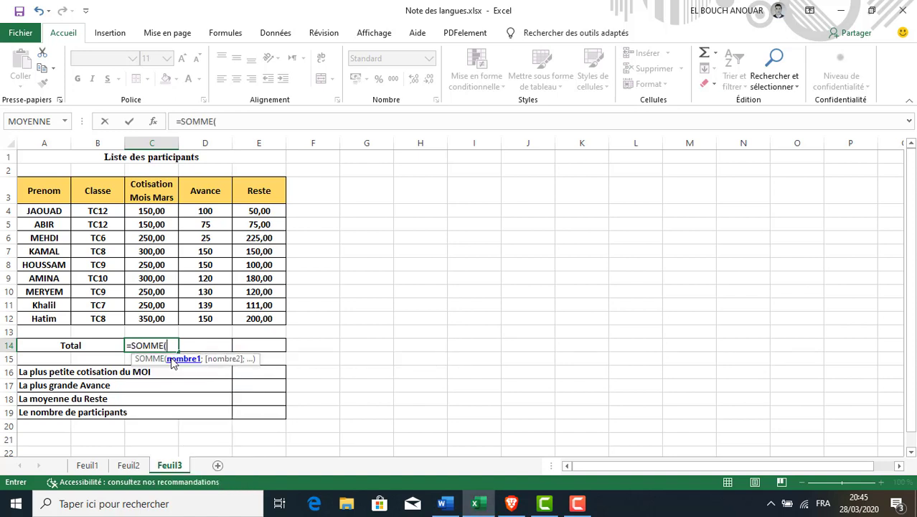
left_click_drag(155, 210, 160, 316)
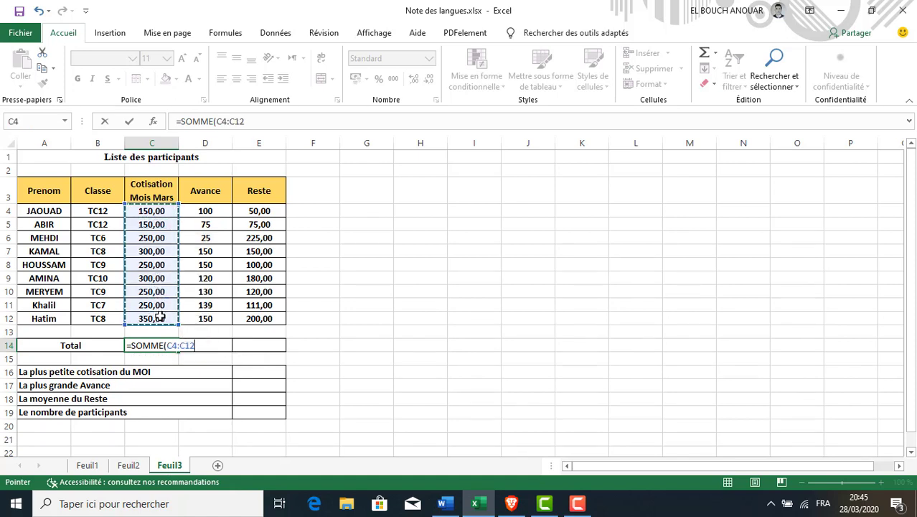
key("Return")
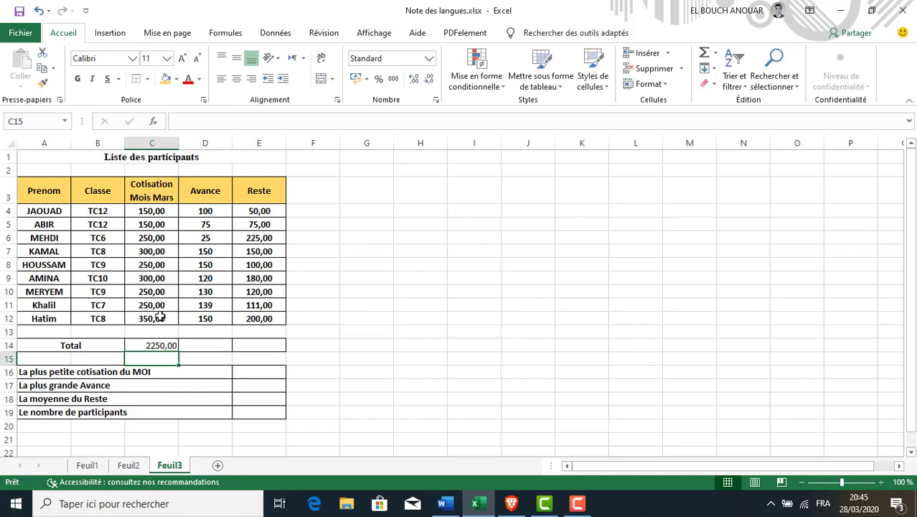
- Total the Avance column by entering =SOMME(D4:D12) in D14
left_click(216, 342)
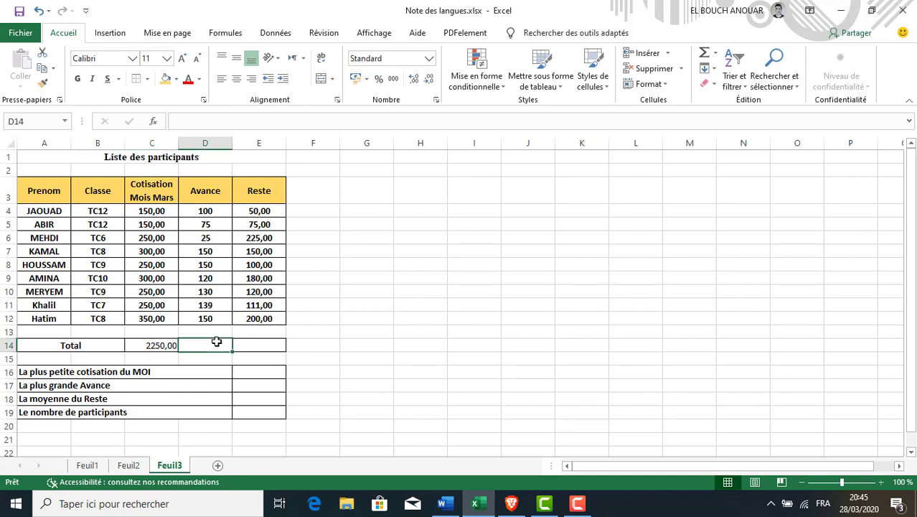
type("=")
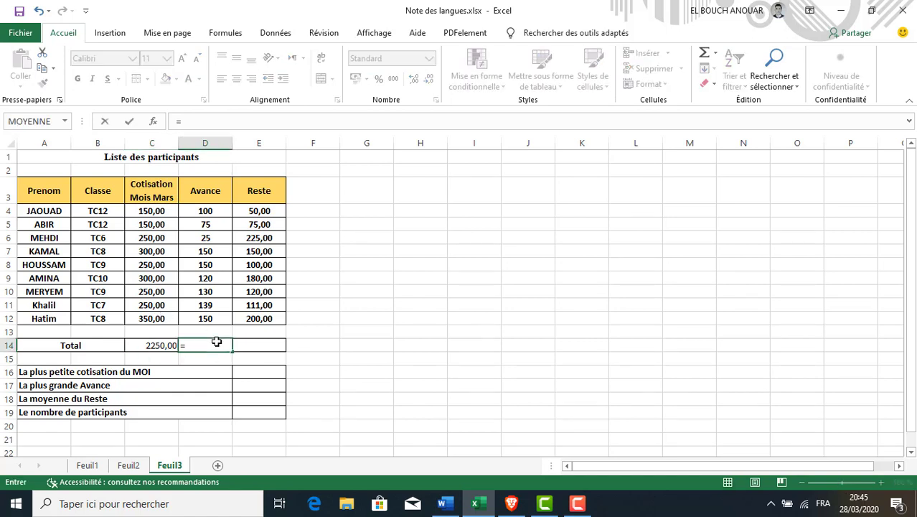
type("somm")
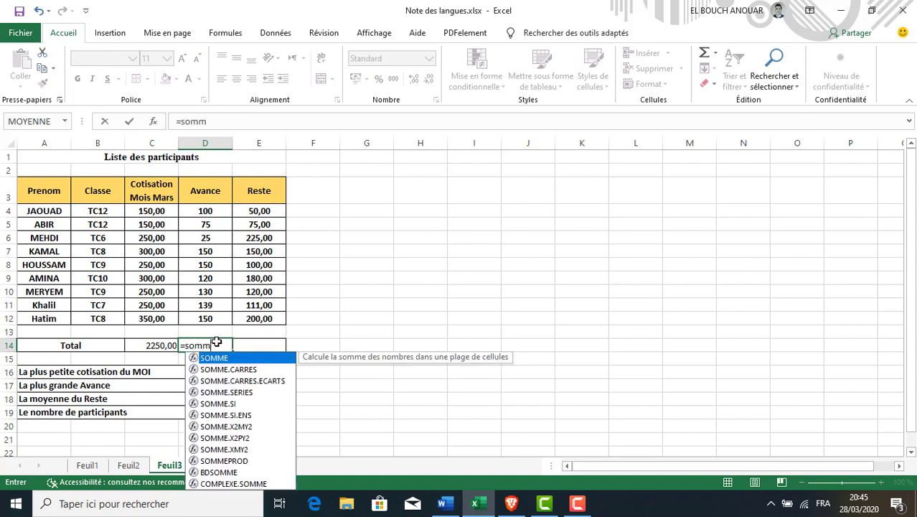
double_click(241, 361)
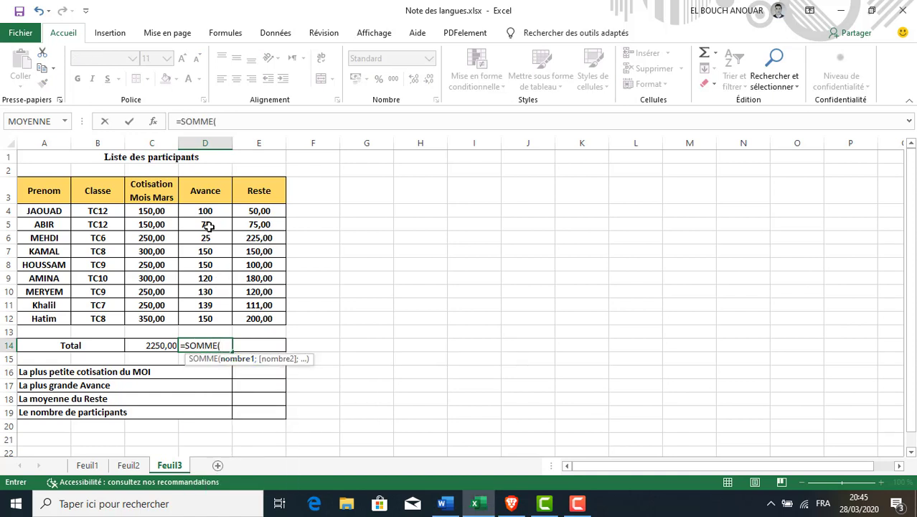
left_click_drag(207, 212, 215, 318)
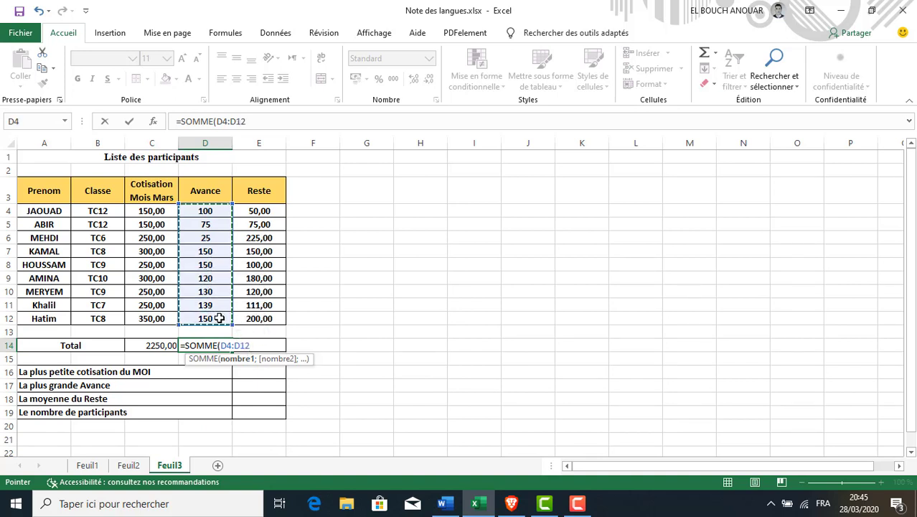
key("Return")
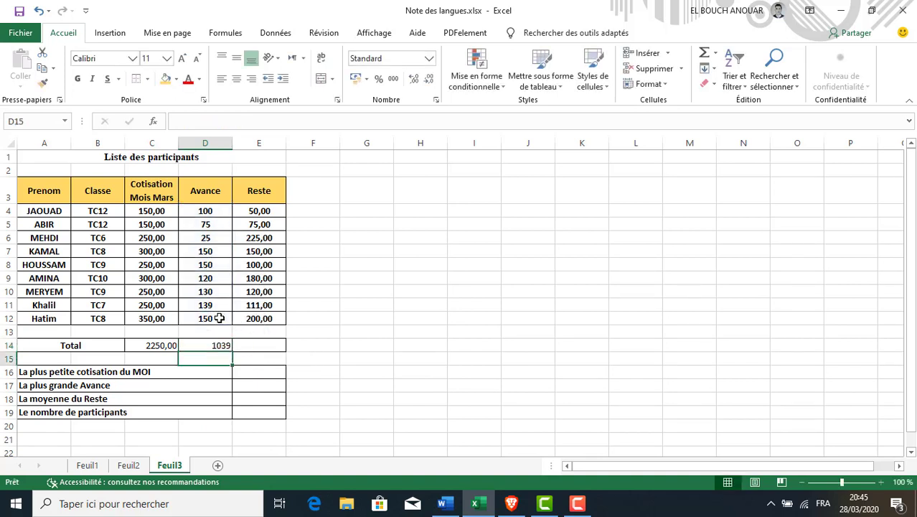
- Total the Reste column by entering =SOMME(E4:E12) in E14
left_click(262, 346)
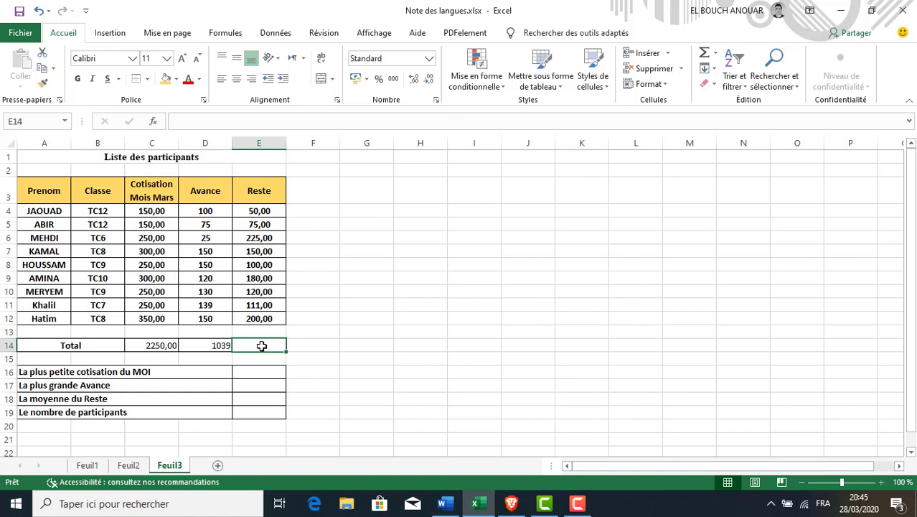
type("=S")
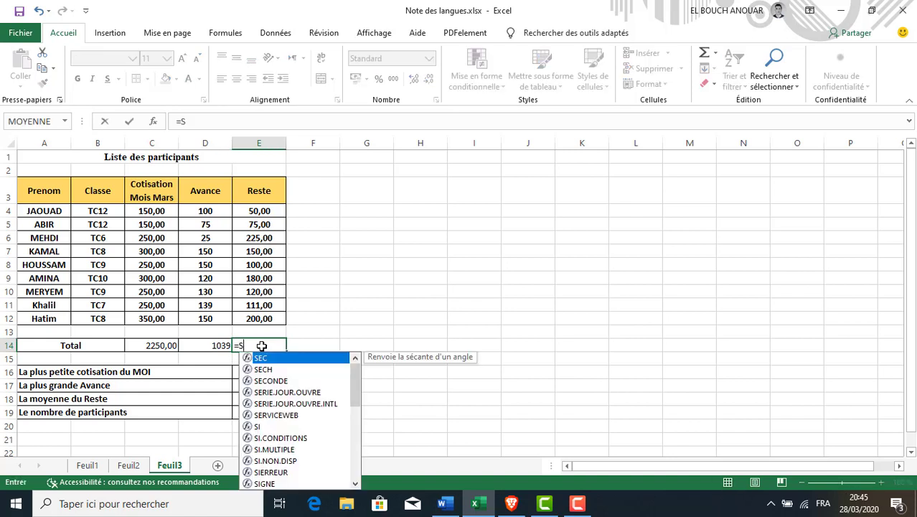
type("omm")
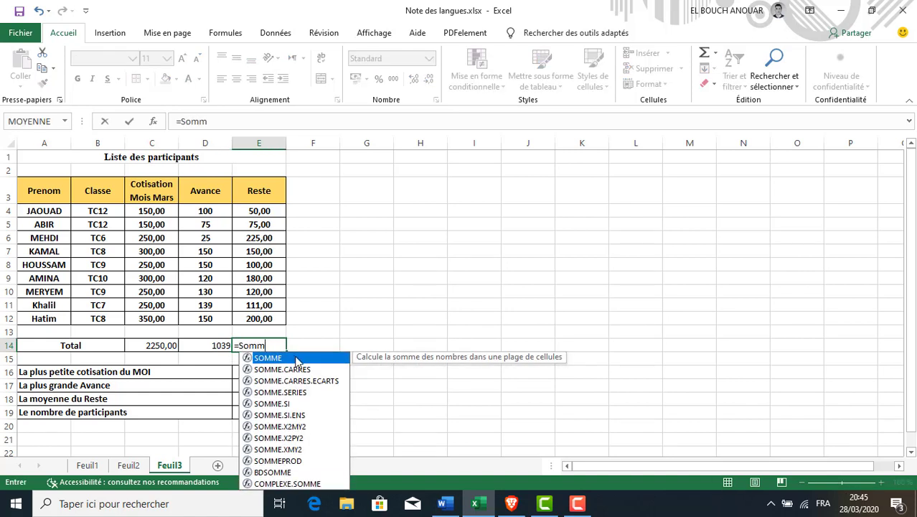
key("Tab")
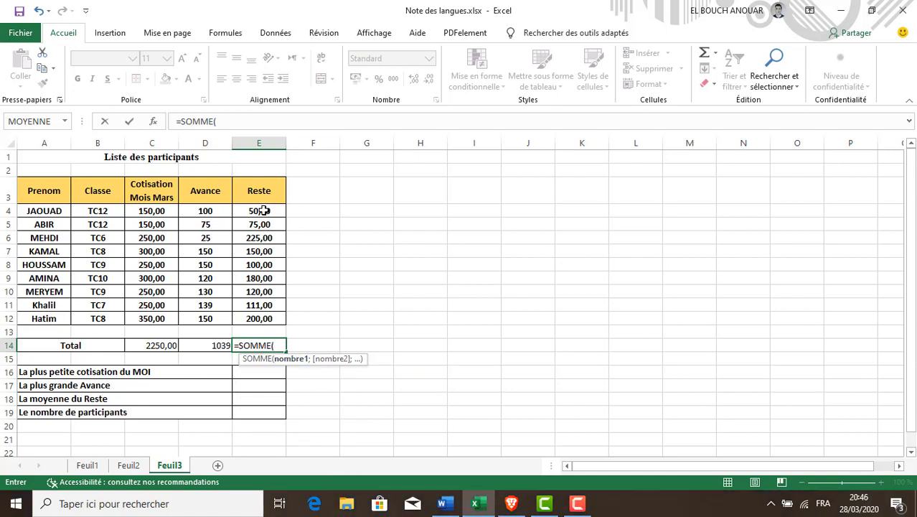
left_click_drag(260, 210, 271, 316)
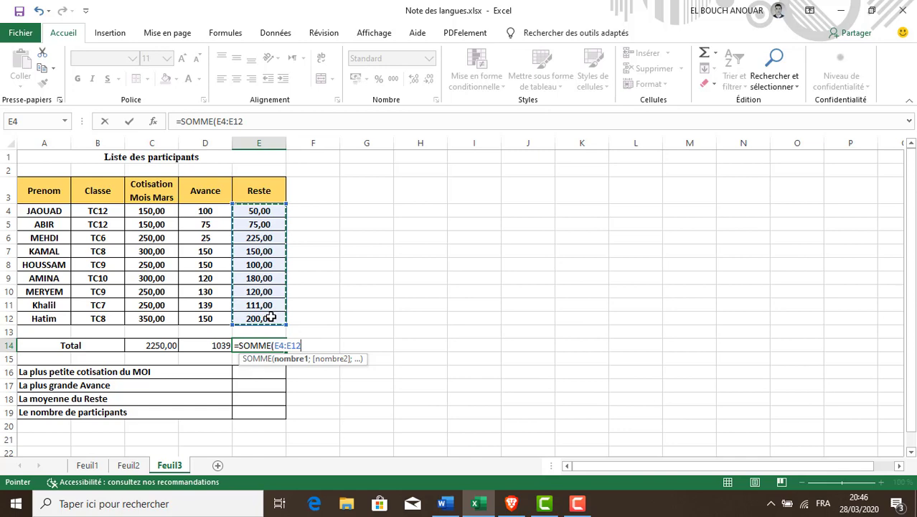
key("Return")
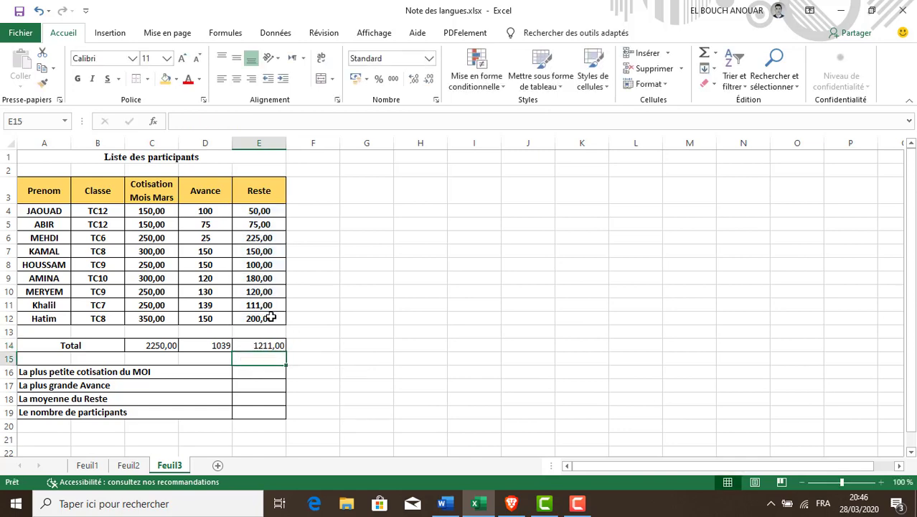
- Consult question 6 and the model table in the Word exercise, and enter =MIN(C4:C12) in Excel cell E16 for the smallest Cotisation
key("alt+Tab")
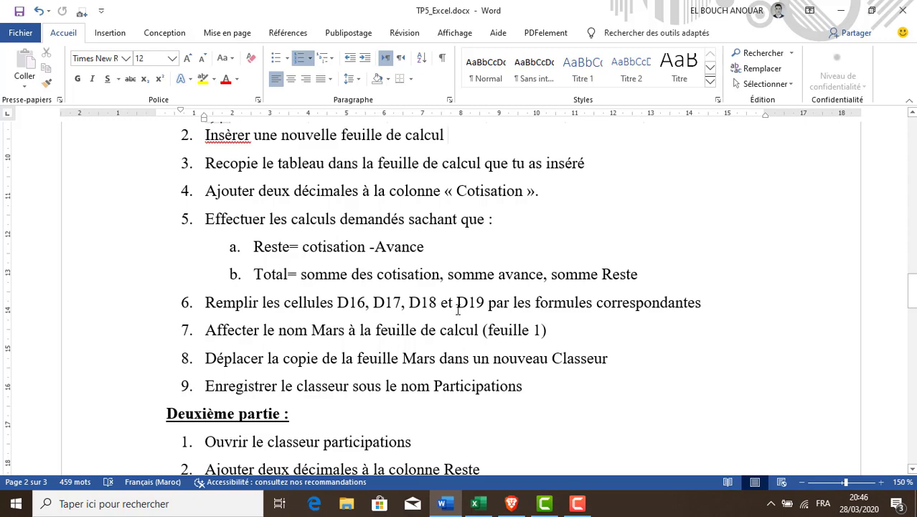
key("alt+Tab")
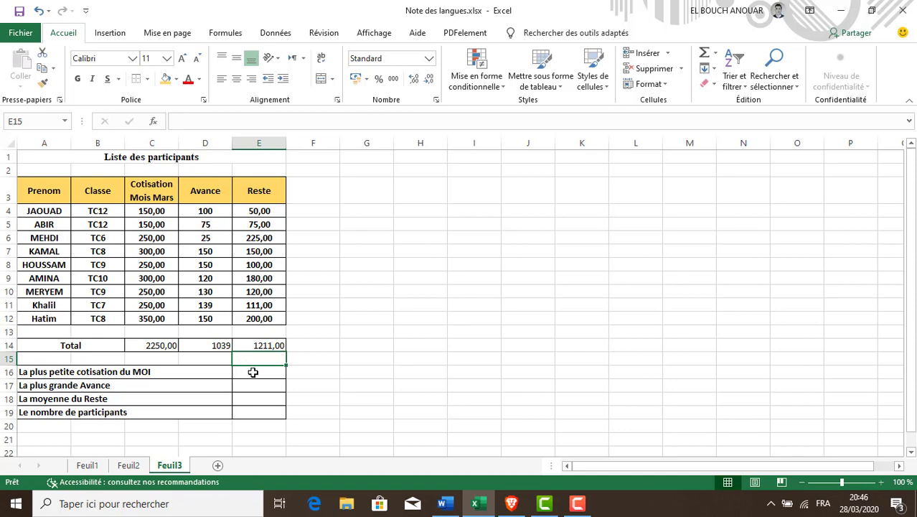
left_click(252, 372)
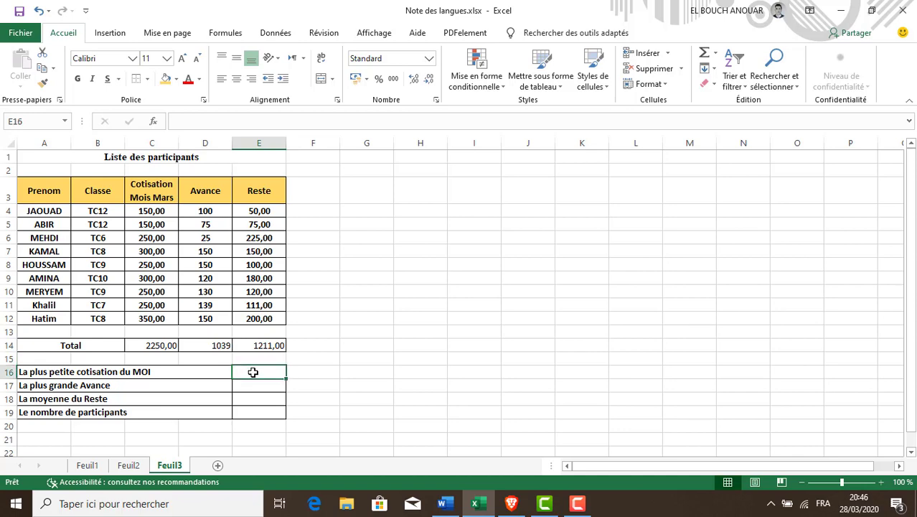
key("alt+Tab")
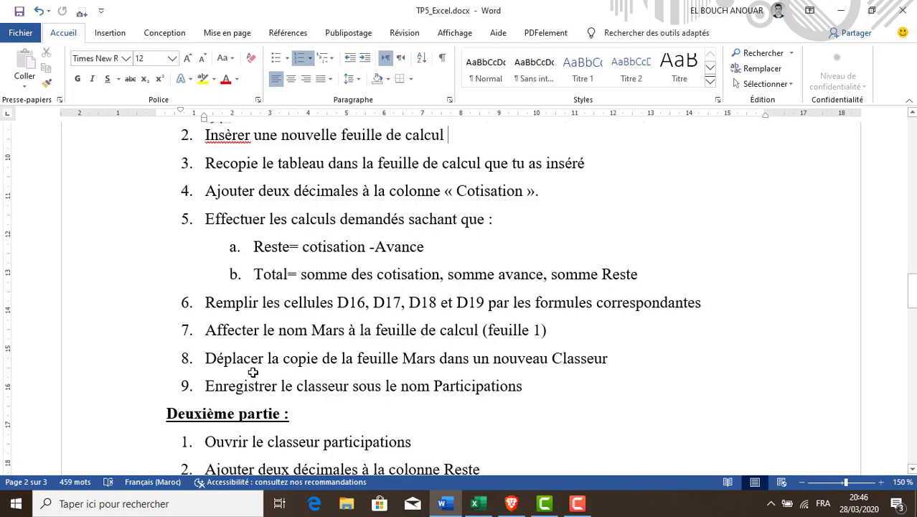
left_click_drag(912, 287, 912, 259)
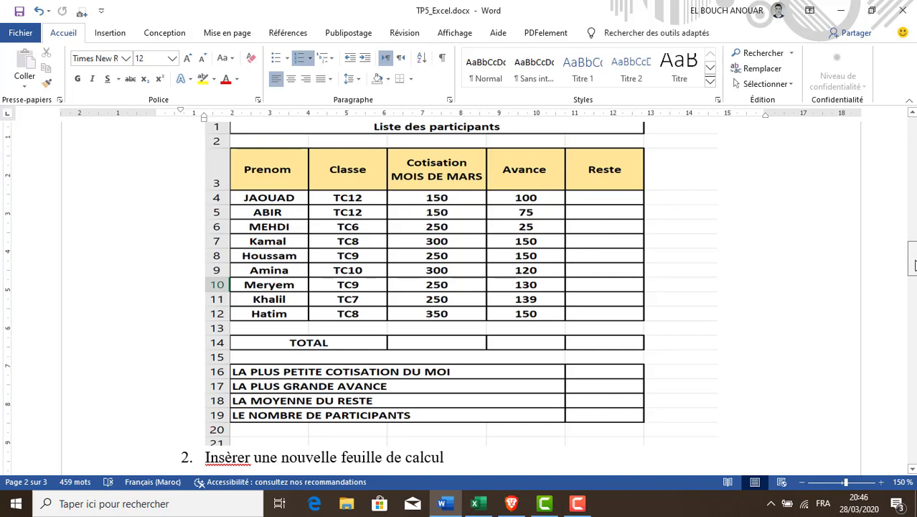
left_click_drag(911, 257, 912, 292)
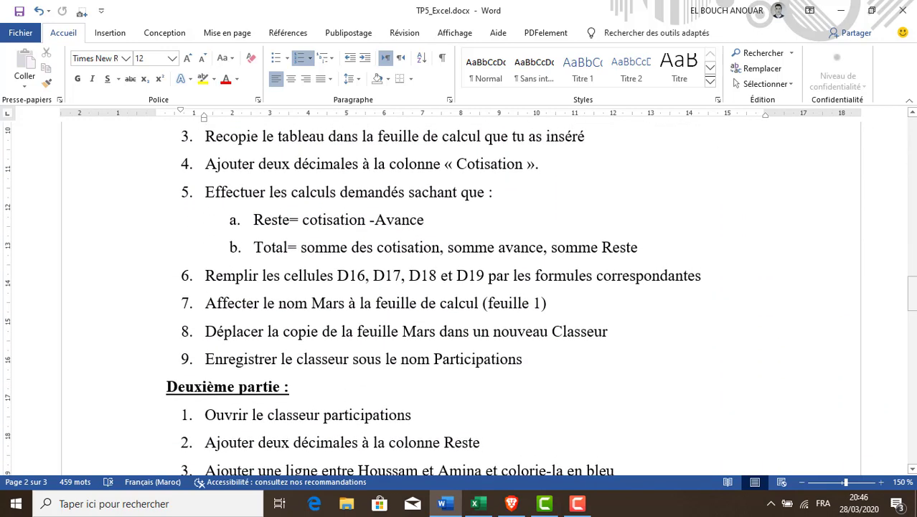
key("alt+Tab")
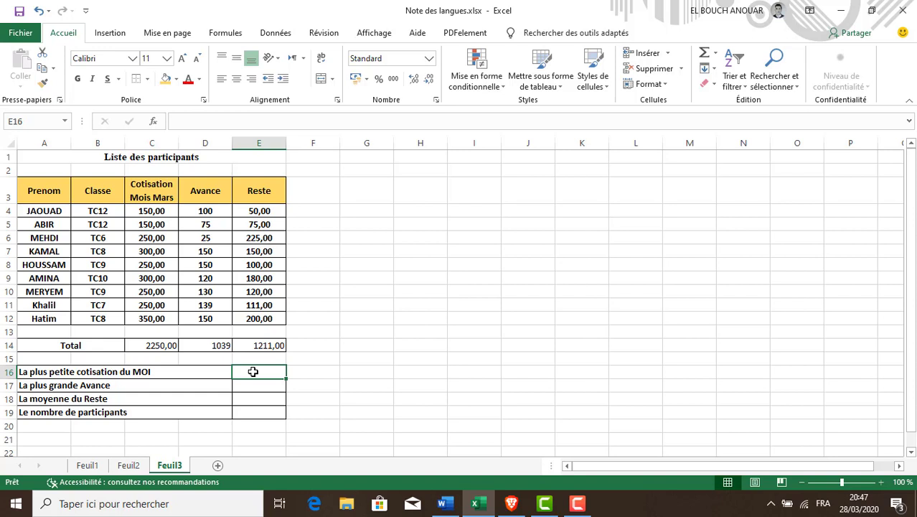
type("=")
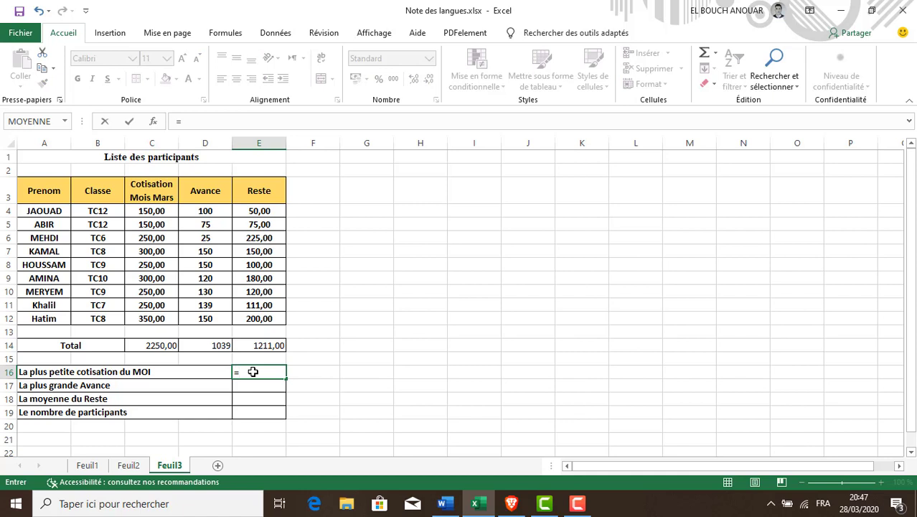
type("Min")
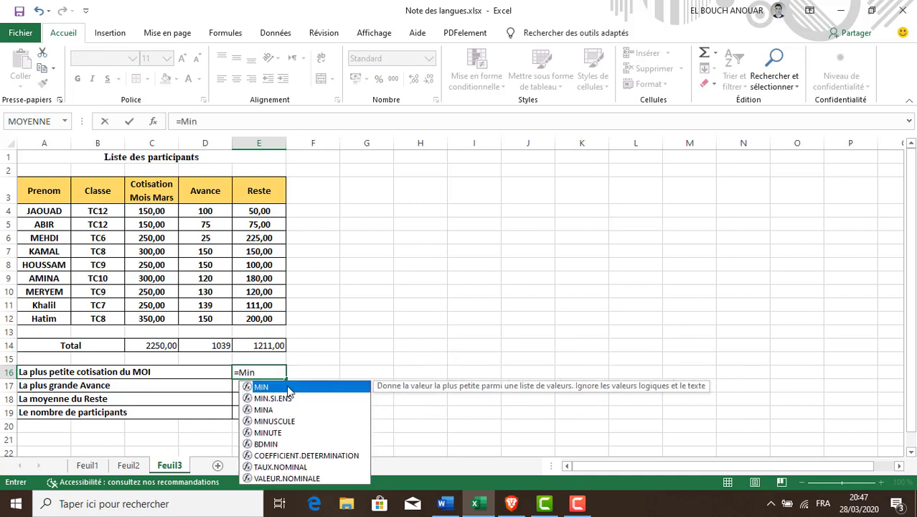
double_click(289, 389)
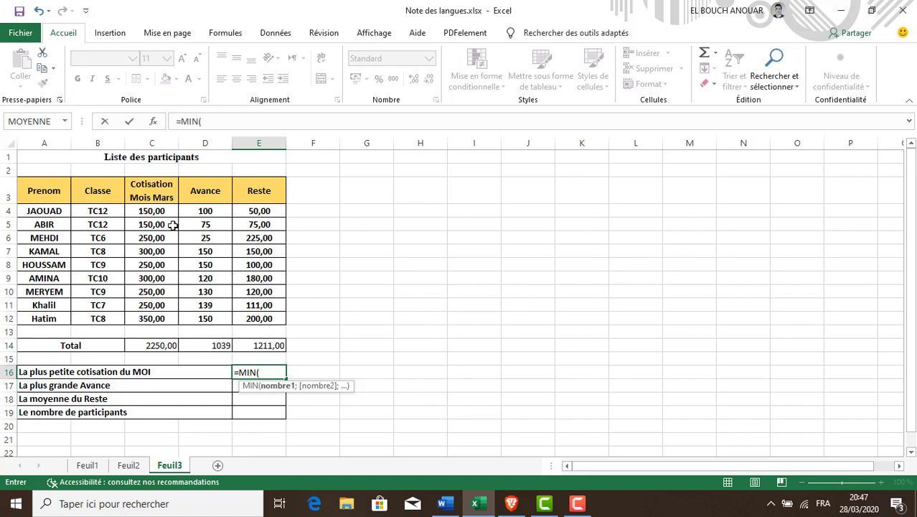
left_click_drag(158, 211, 159, 318)
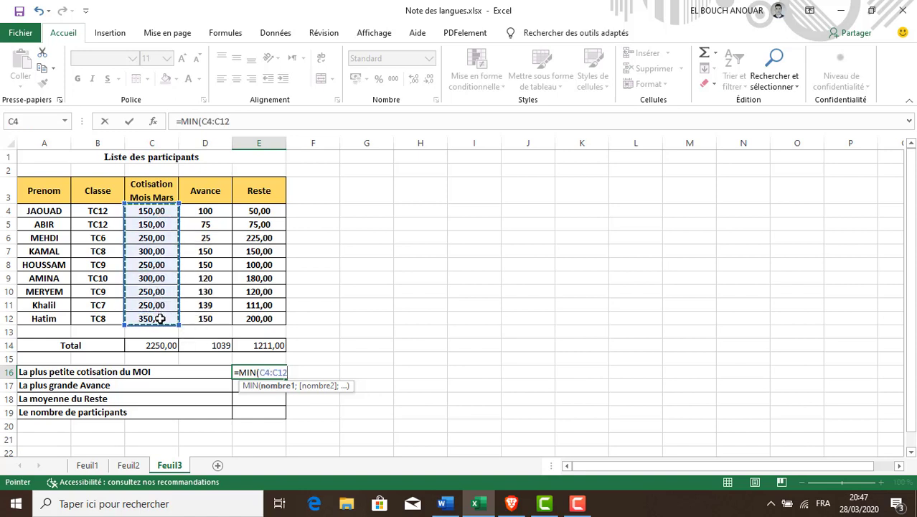
key("Return")
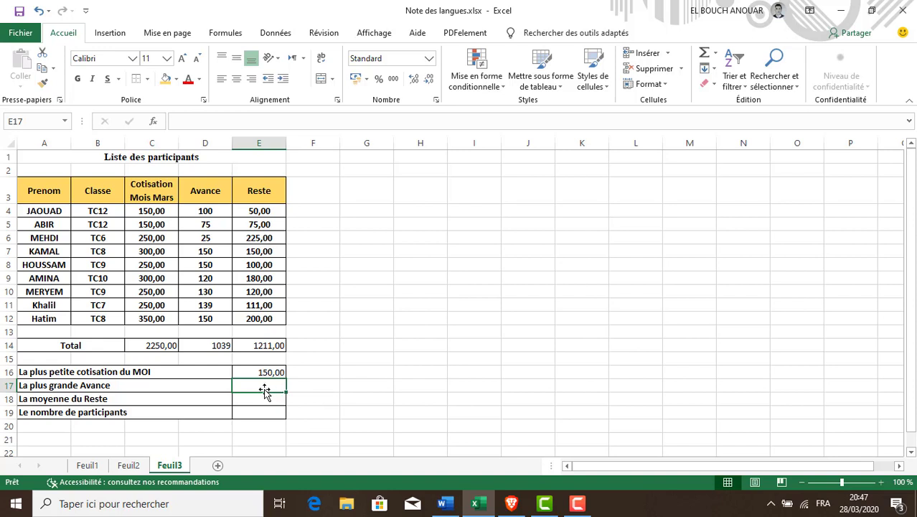
- Enter =MAX(D4:D12) in E17 for the largest Avance
type("=")
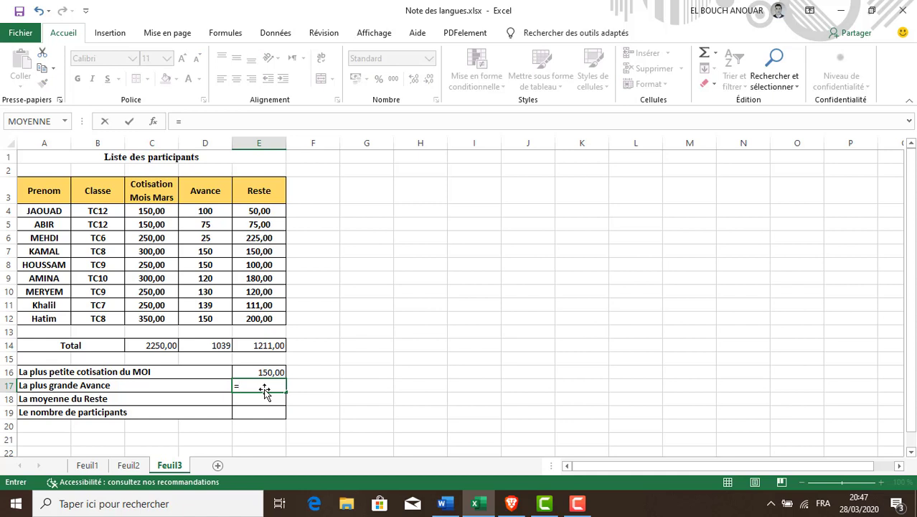
type("Ma")
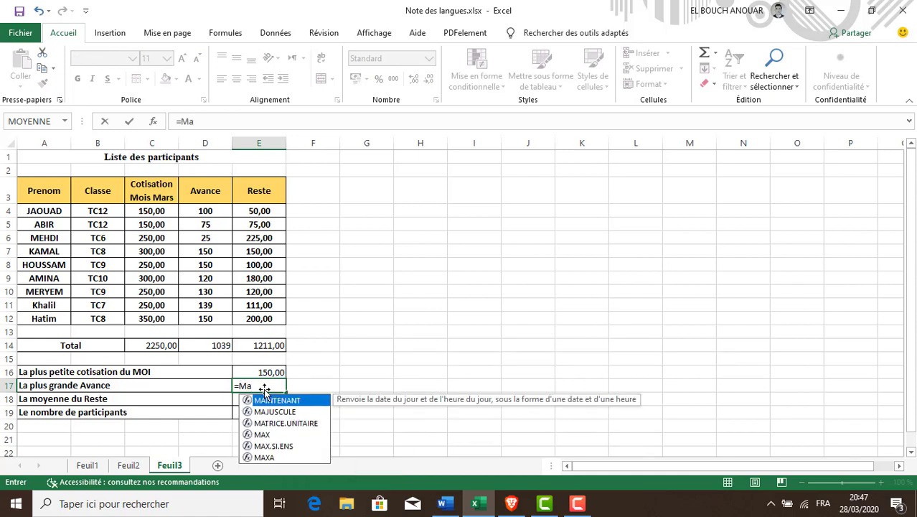
double_click(270, 436)
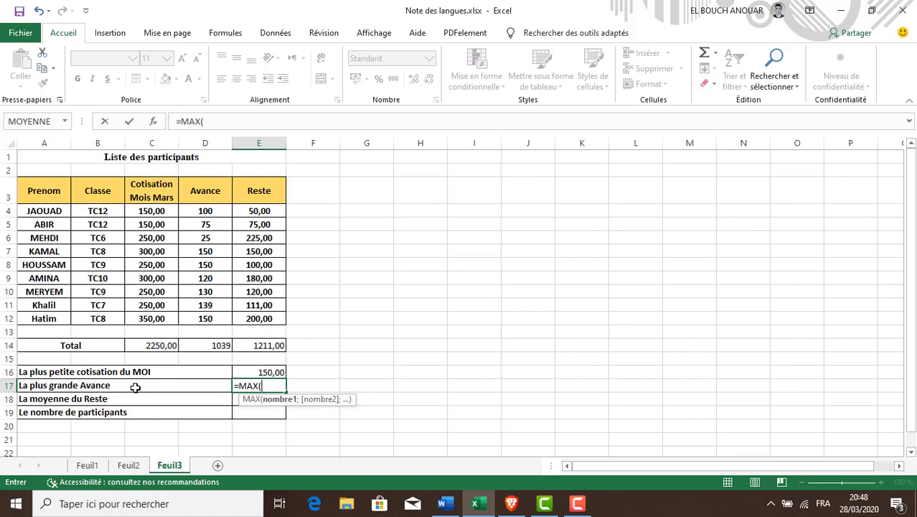
left_click_drag(206, 211, 220, 313)
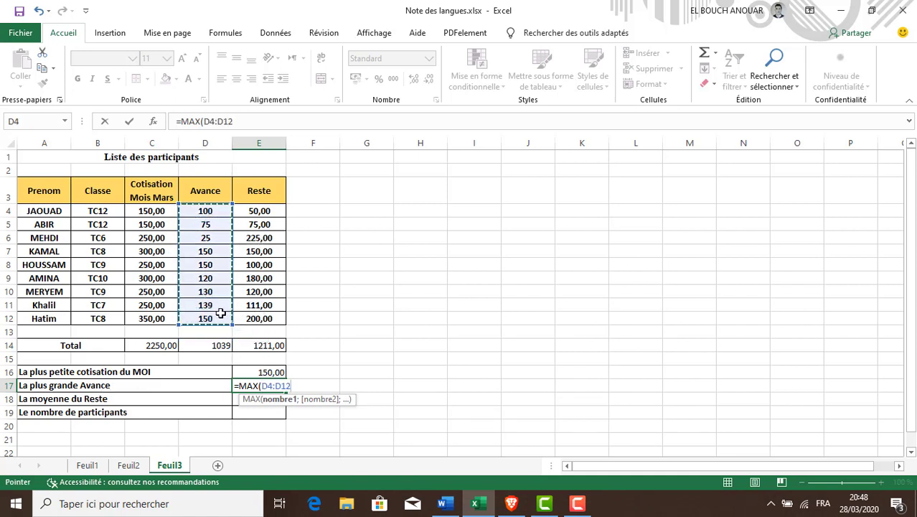
key("Return")
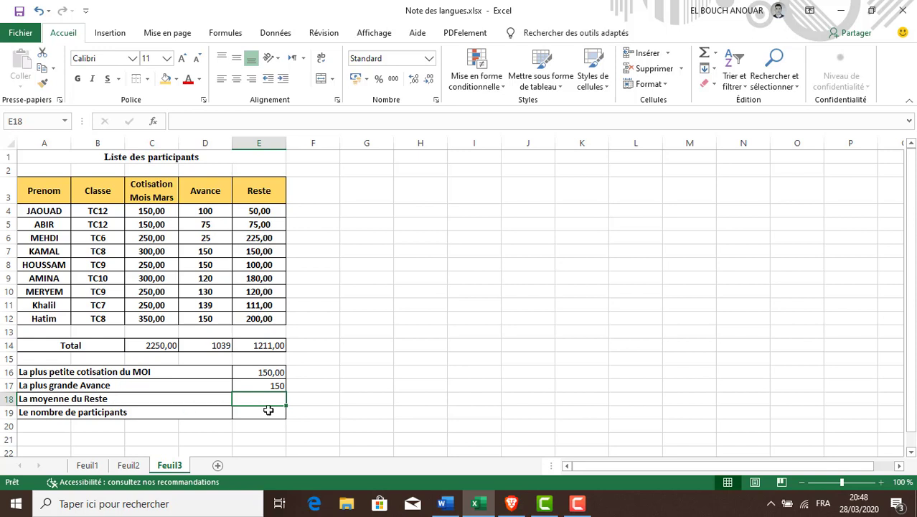
- Calculate the average Reste by entering =MOYENNE(E4:E12) in E18
type("=")
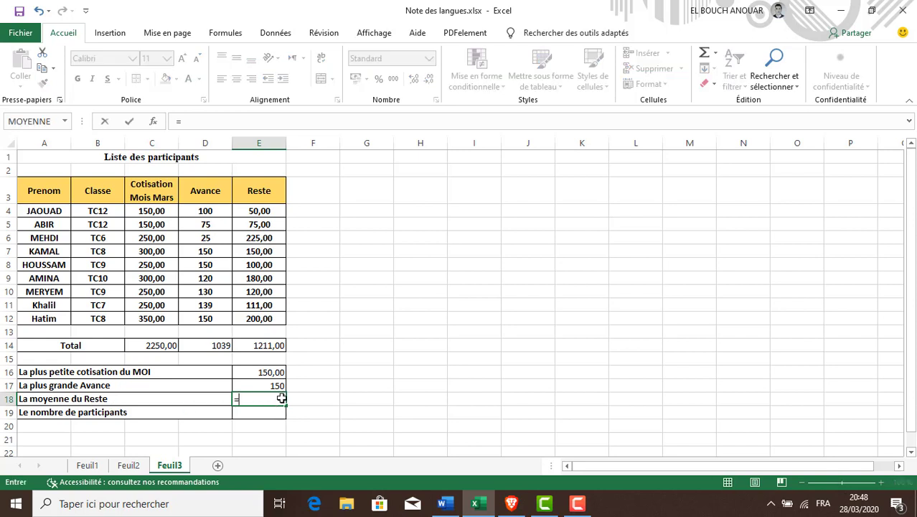
type("Moy")
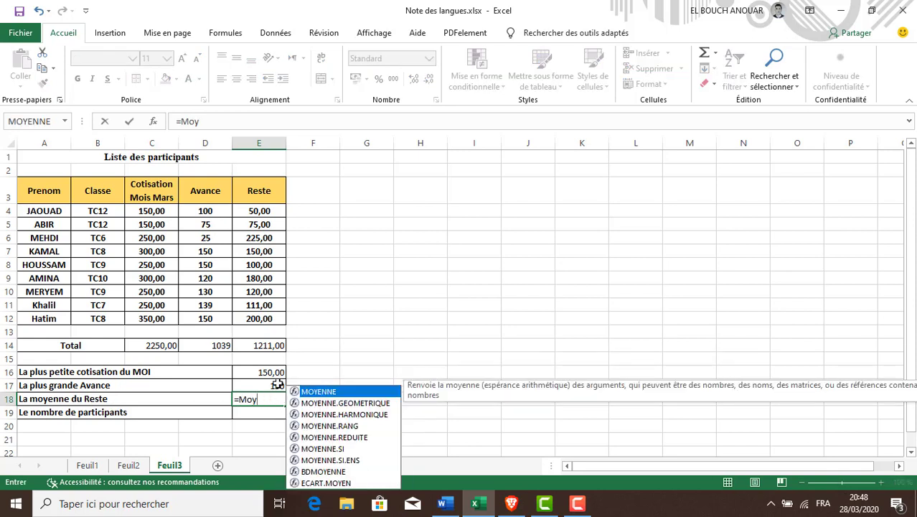
double_click(355, 392)
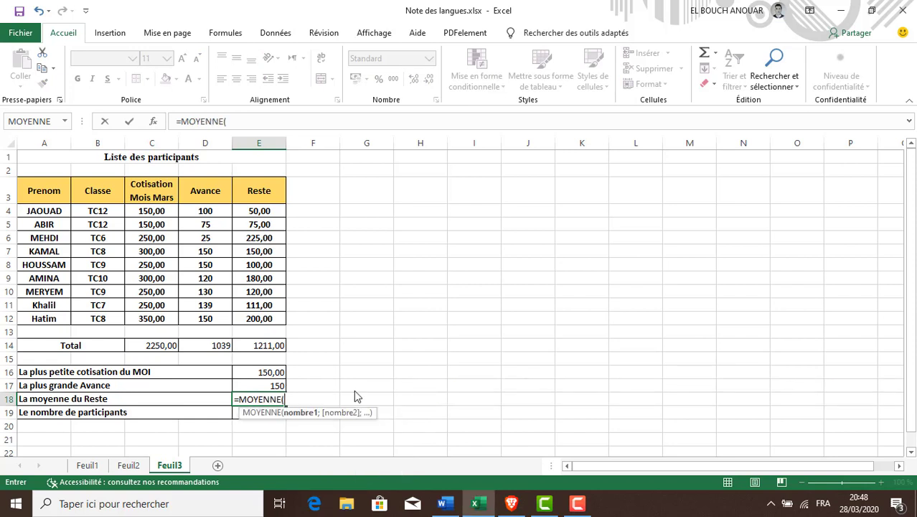
left_click_drag(264, 210, 265, 319)
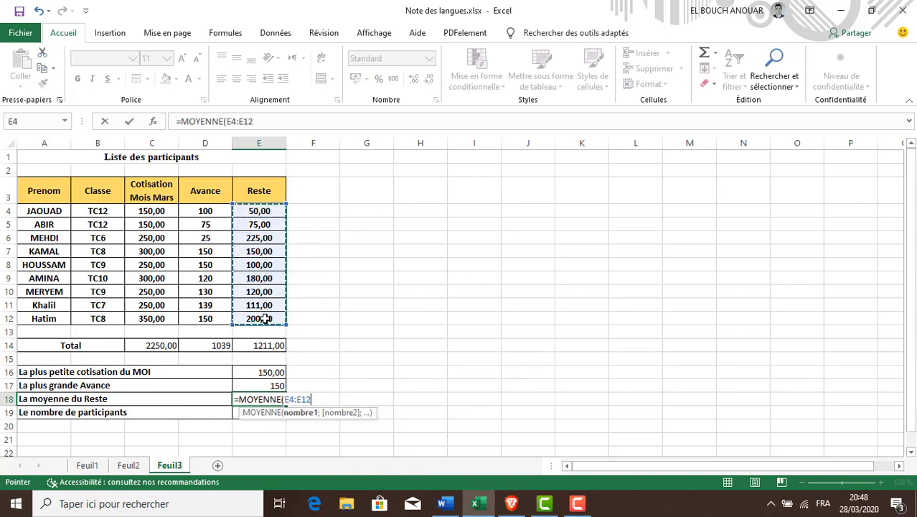
key("Return")
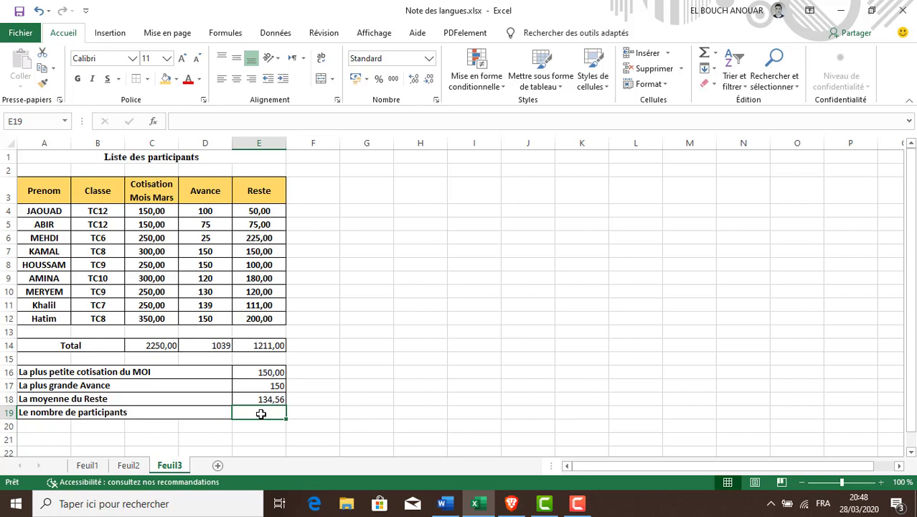
- Count the participants by entering =NB(C4:C12) in E19
type("=")
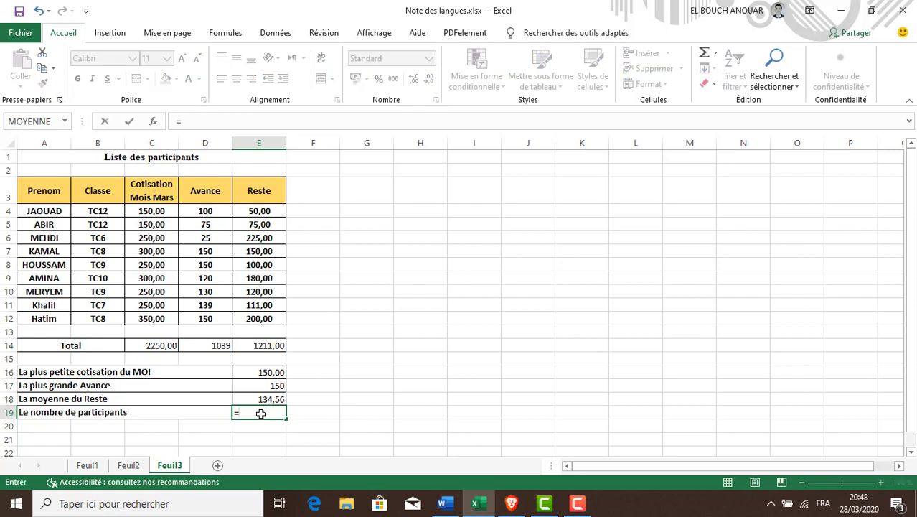
type("NB")
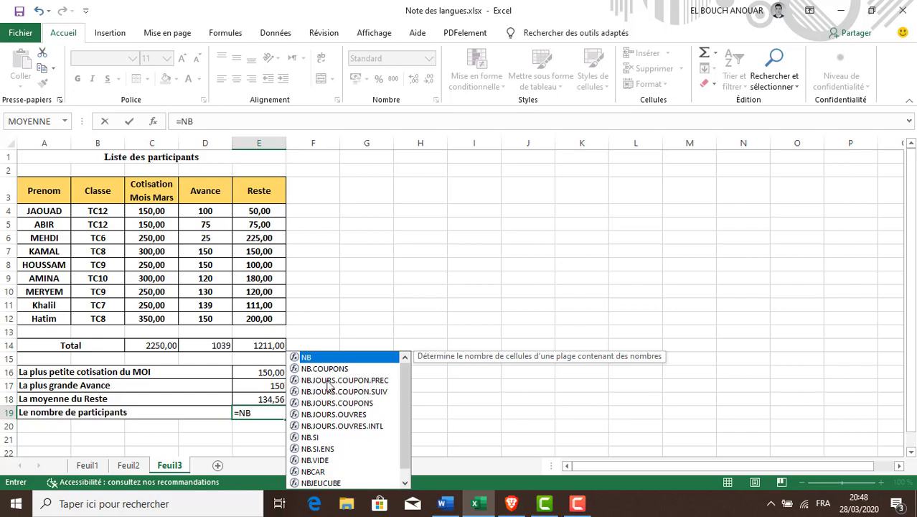
double_click(350, 359)
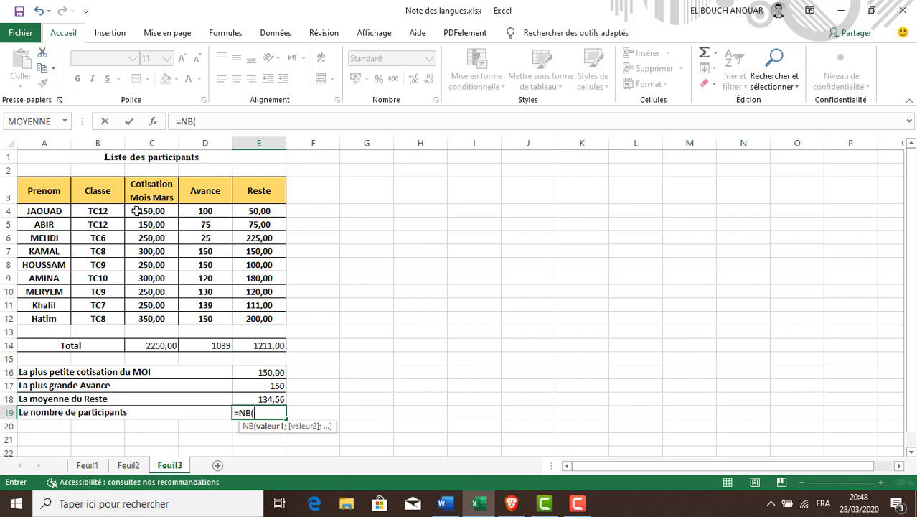
left_click_drag(137, 209, 156, 318)
key("Return")
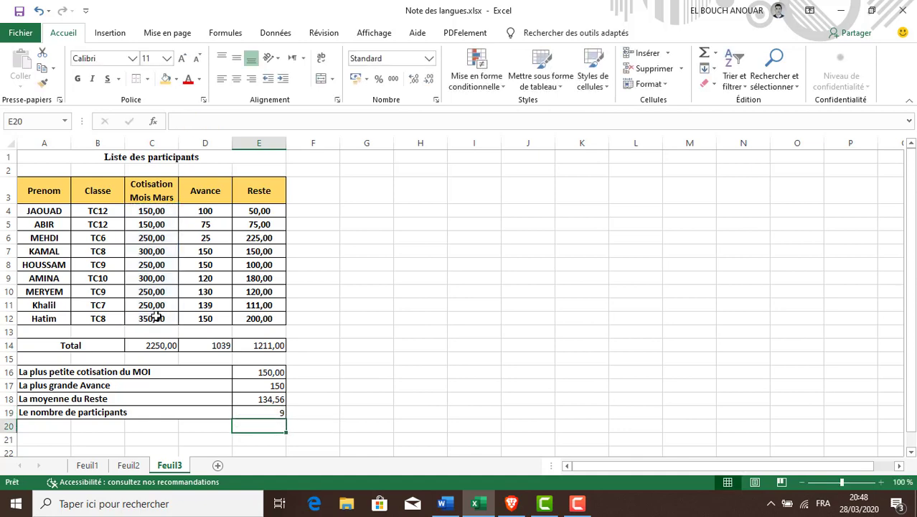
- Consult question 7 in the Word exercise and rename the Excel sheet Feuil3 as Mars
key("alt+Tab")
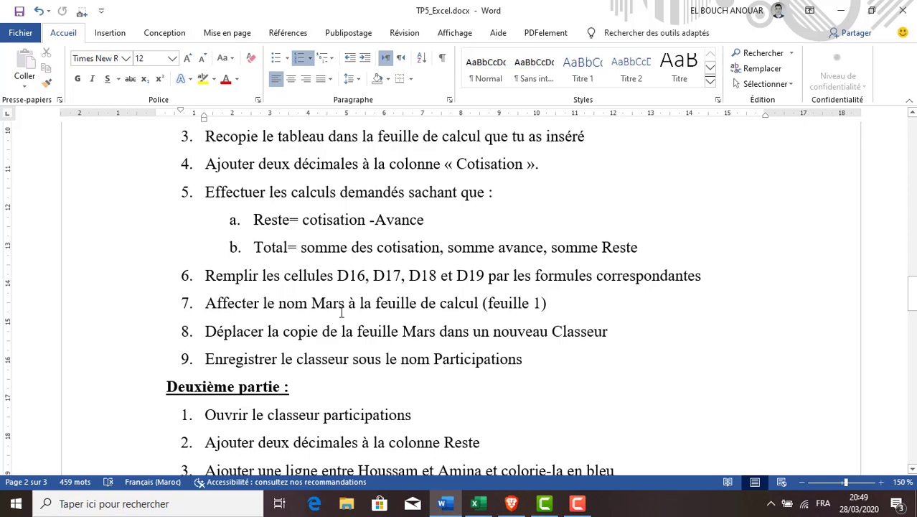
key("alt+Tab")
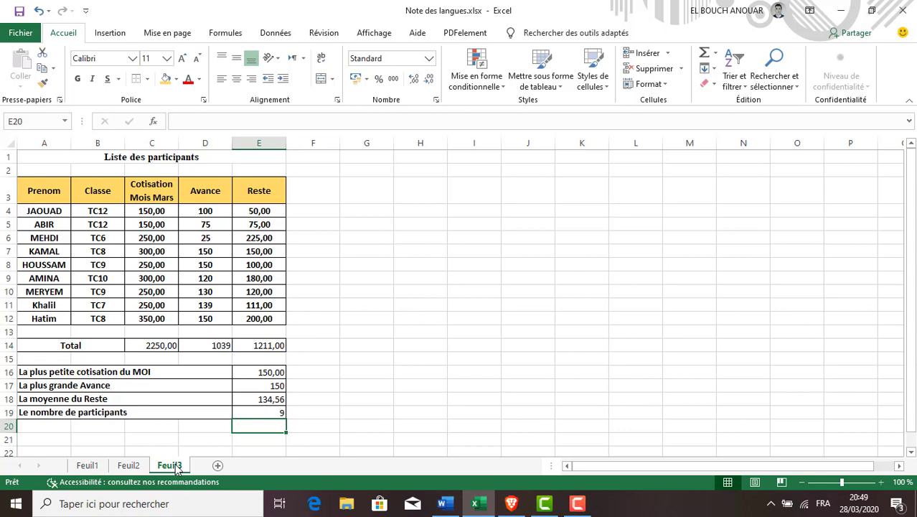
key("alt+Tab")
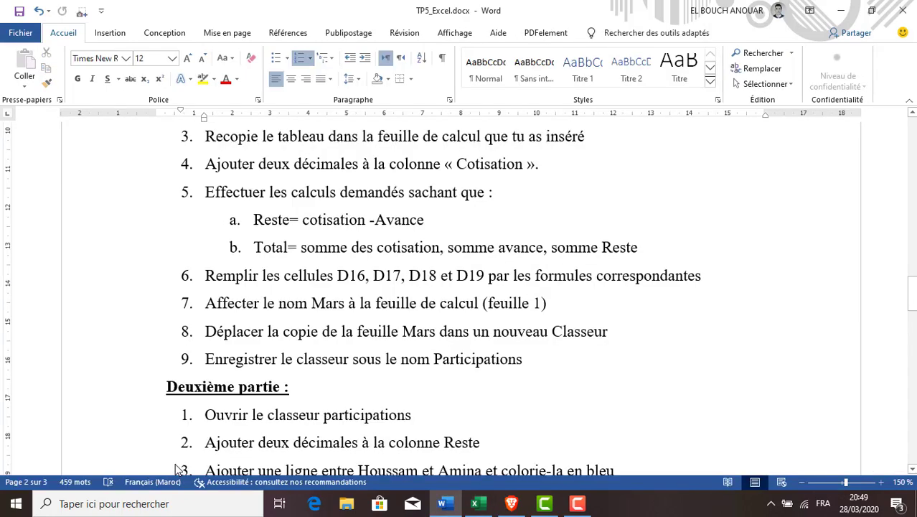
key("alt+Tab")
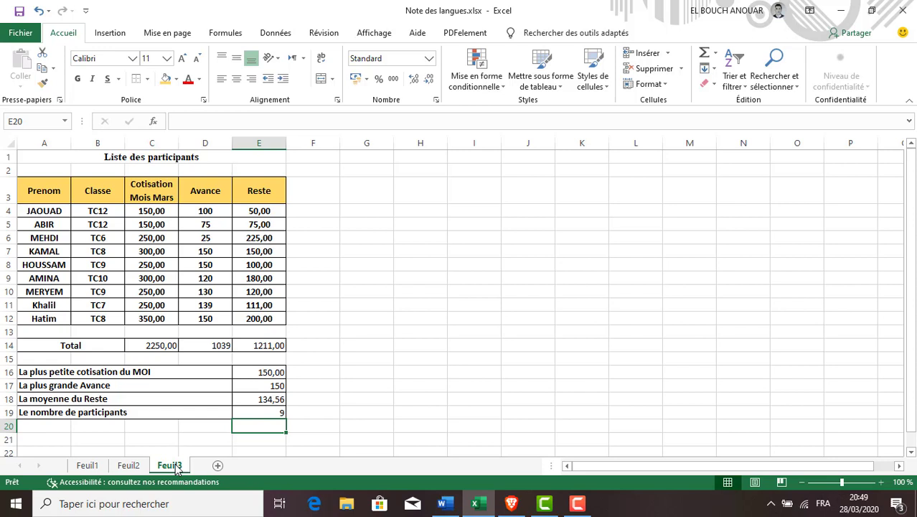
left_click(666, 85)
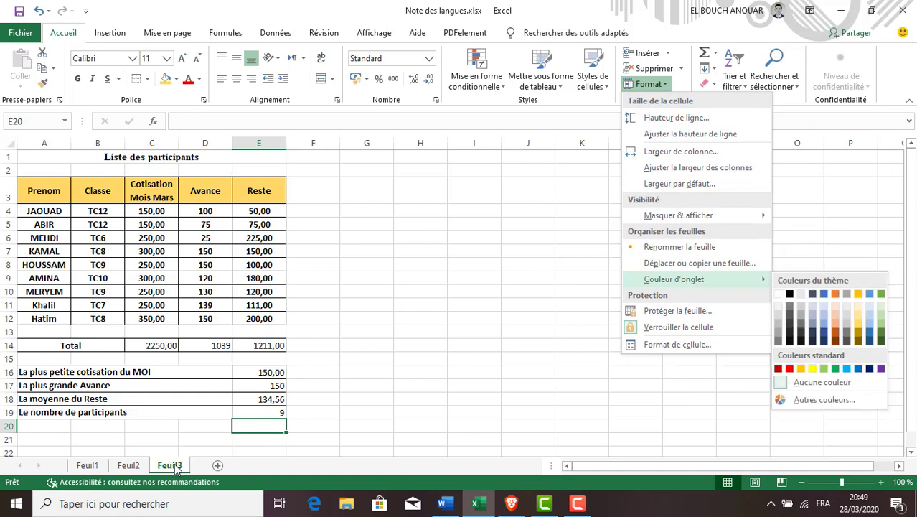
left_click(174, 466)
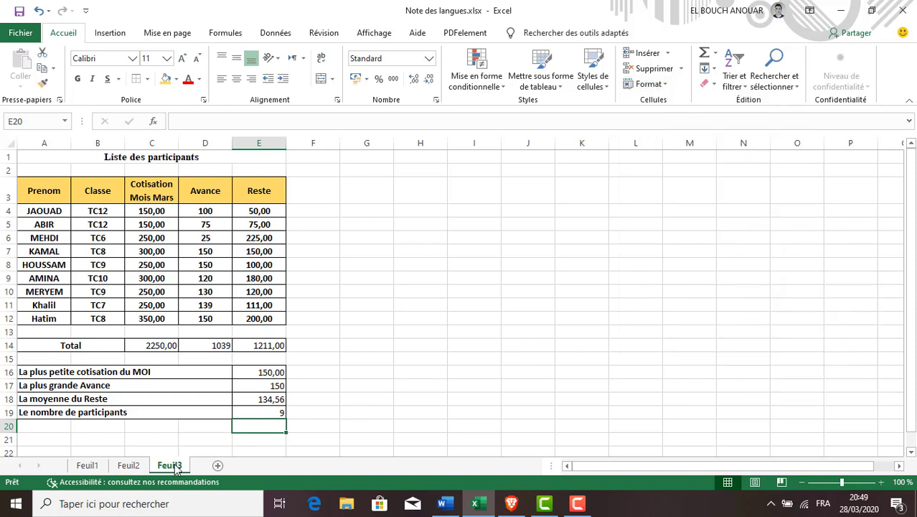
right_click(174, 467)
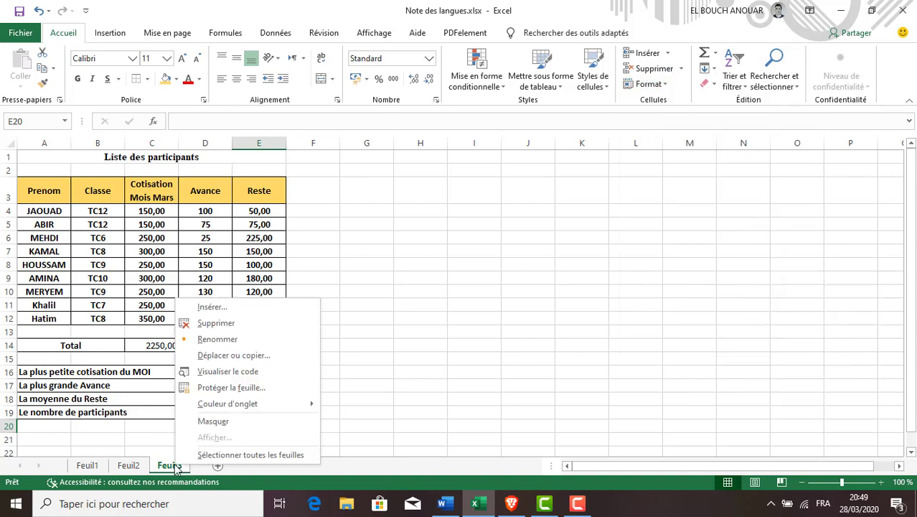
left_click(216, 339)
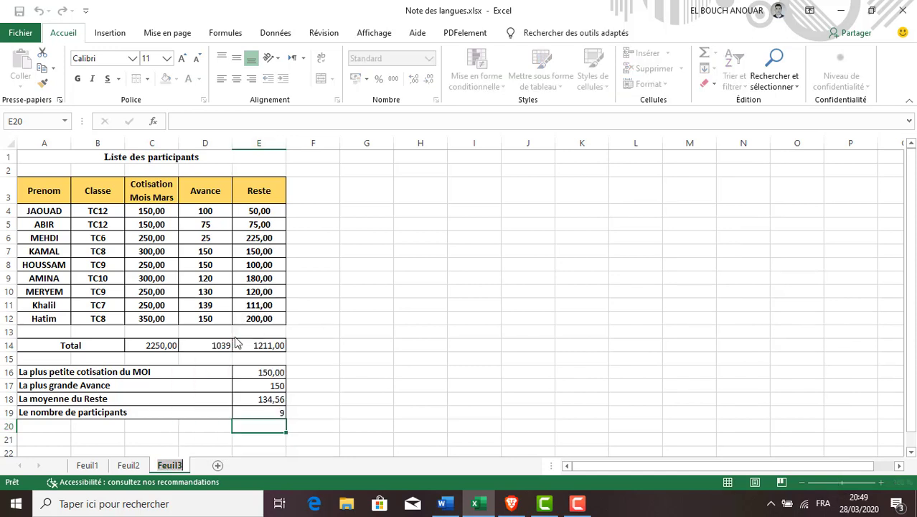
type("Mar")
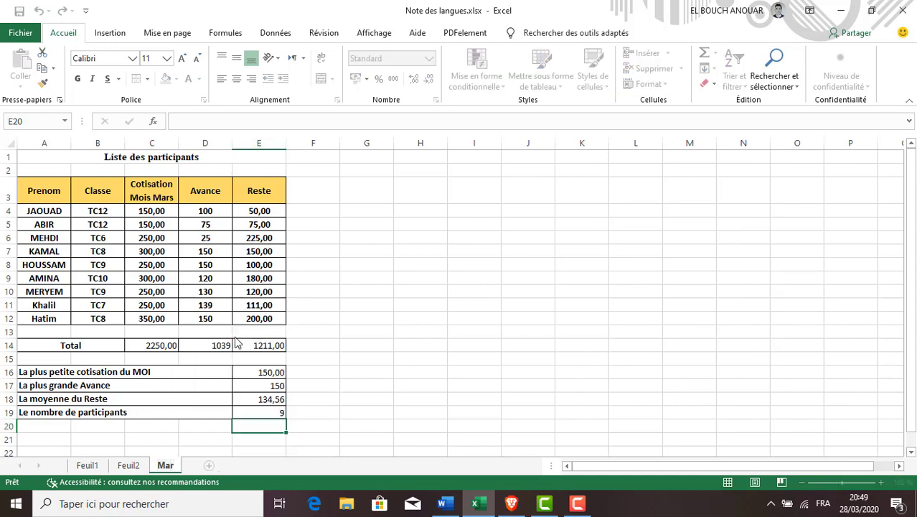
type("s")
key("Return")
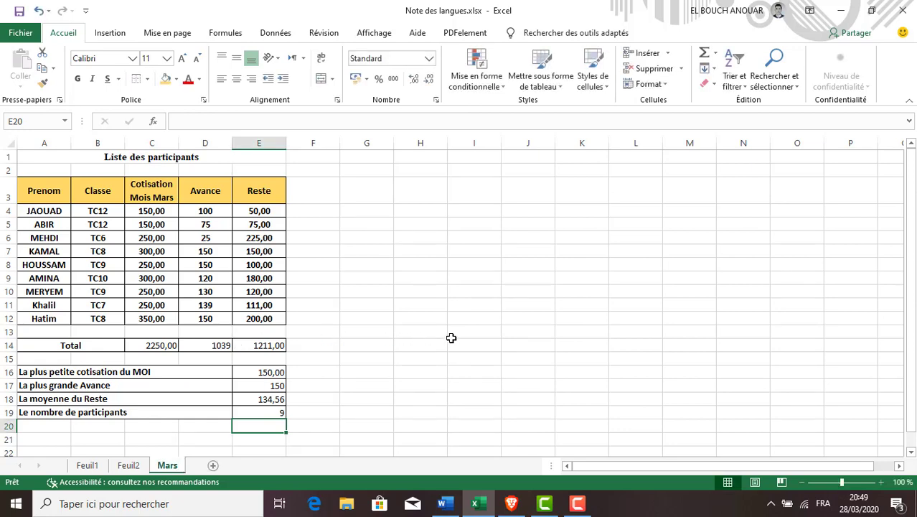
- Consult question 8 in the Word exercise and move the Excel sheet Mars into a new workbook without creating a copy
key("alt+Tab")
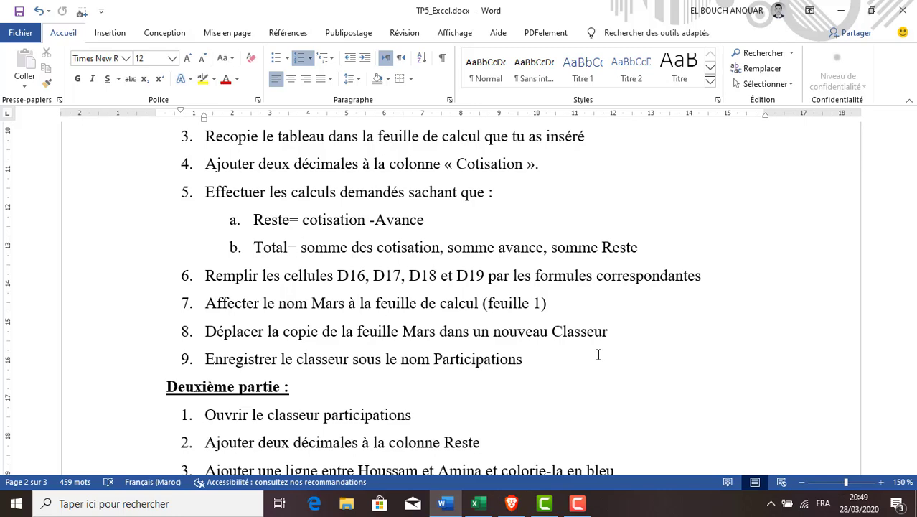
key("alt+Tab")
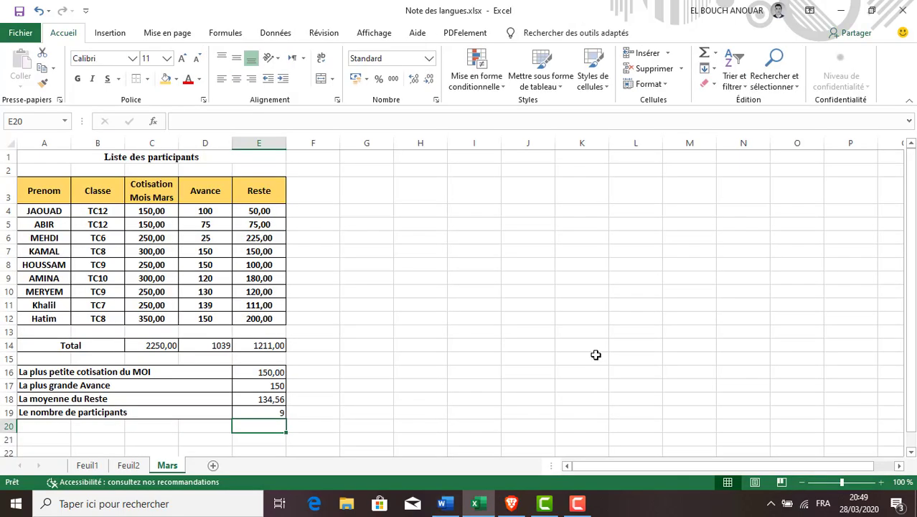
right_click(180, 467)
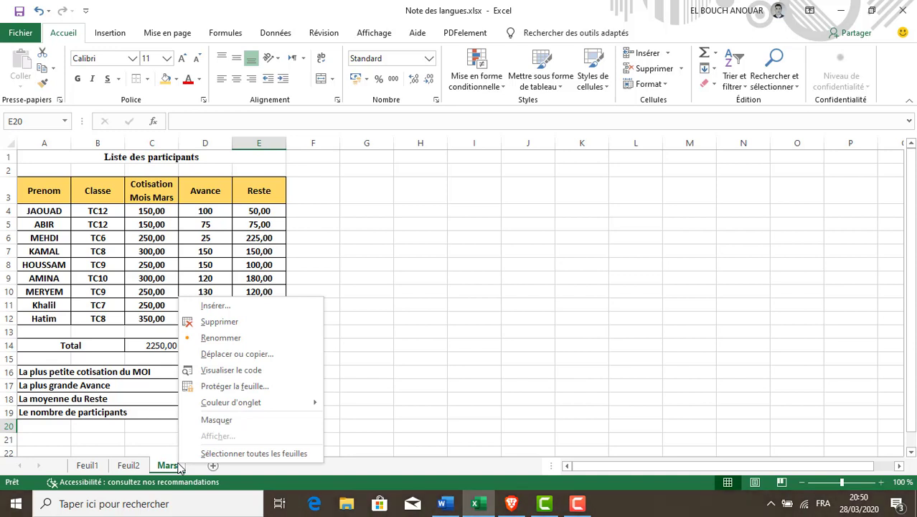
left_click(251, 354)
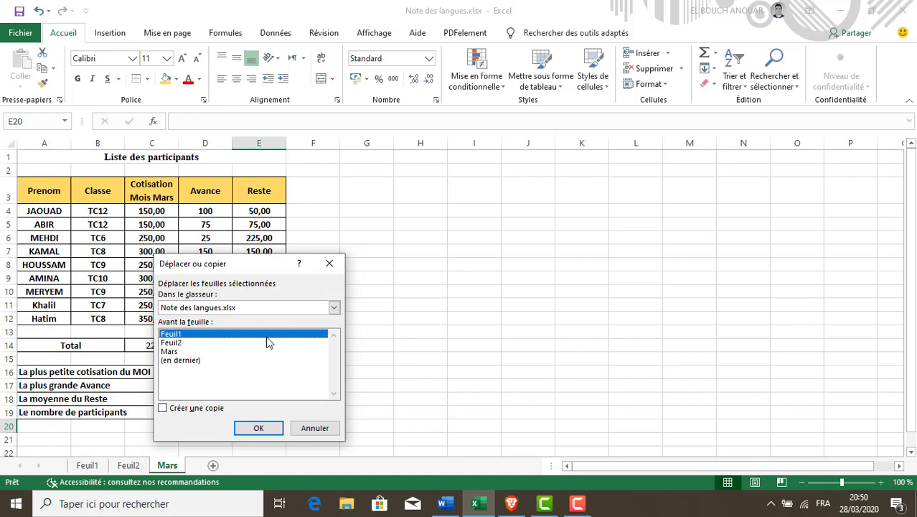
left_click(334, 307)
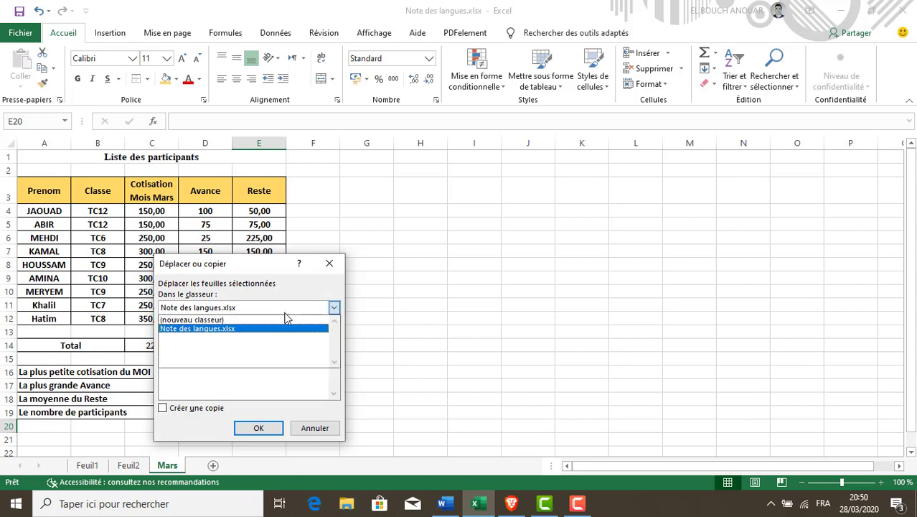
left_click(265, 320)
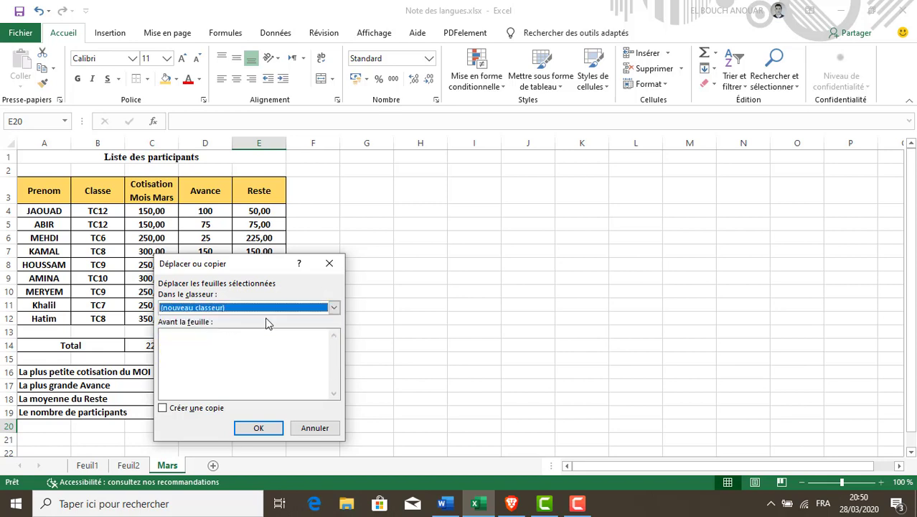
left_click(254, 428)
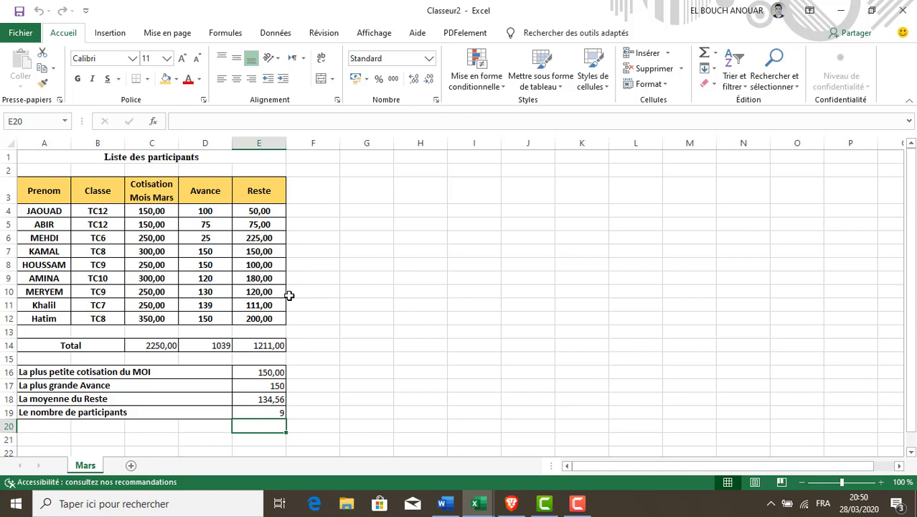
- Compare Note des langues.xlsx with the new workbook containing Mars, and consult question 9 in the Word exercise
key("alt+Tab")
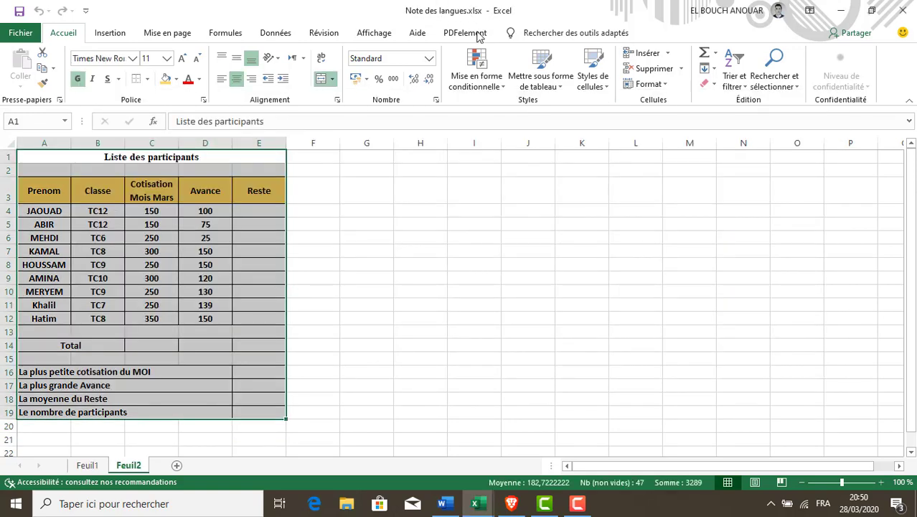
key("alt+Tab")
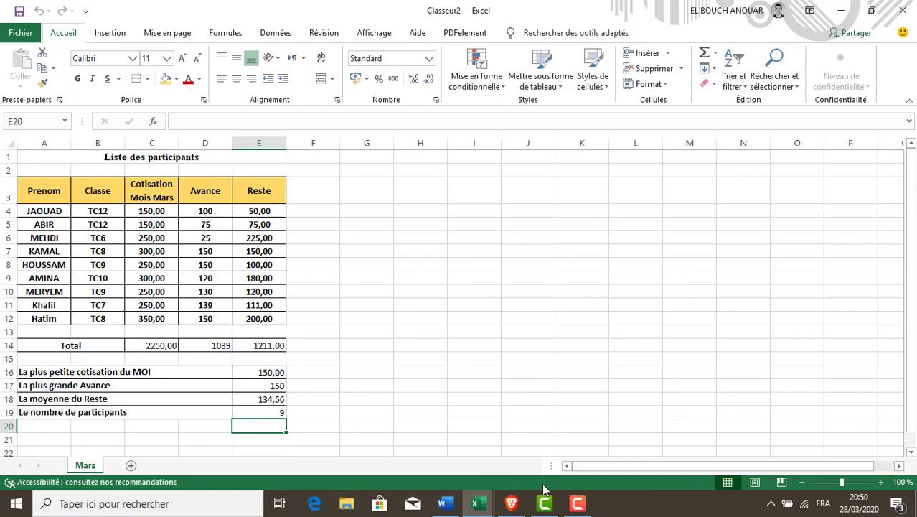
key("alt+Tab")
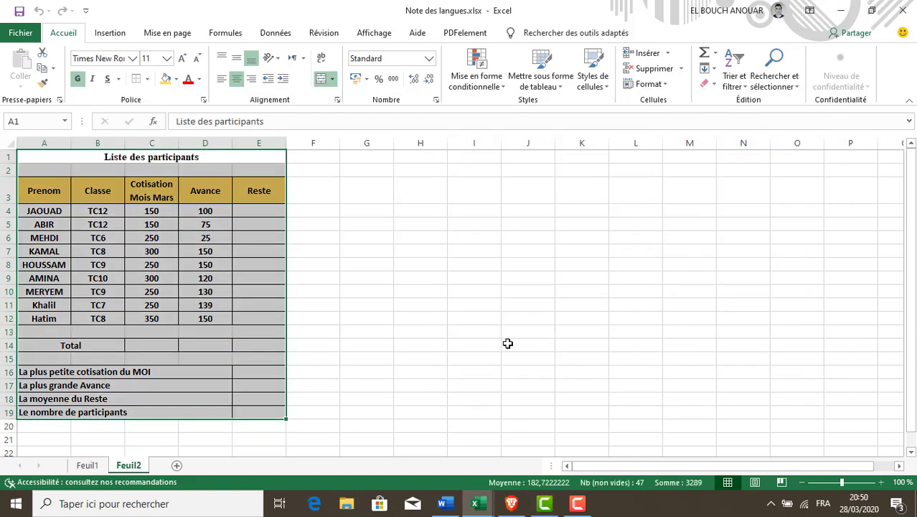
key("alt+Tab")
left_click(443, 503)
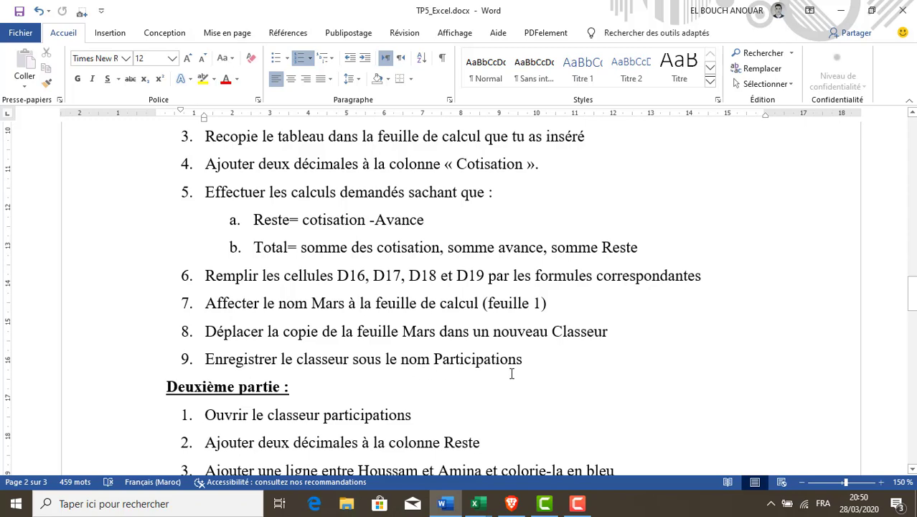
- Switch to the new Excel workbook containing Mars and browse for a location to save it
key("alt+Tab")
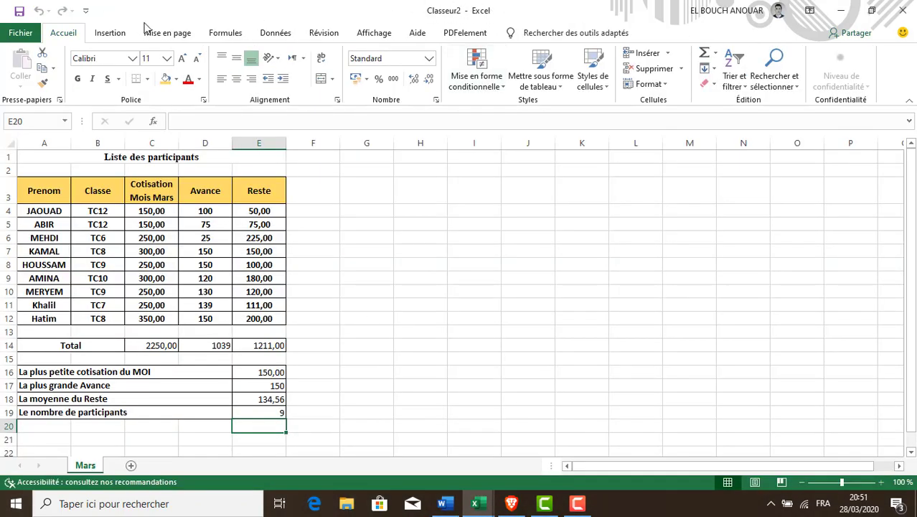
left_click(22, 34)
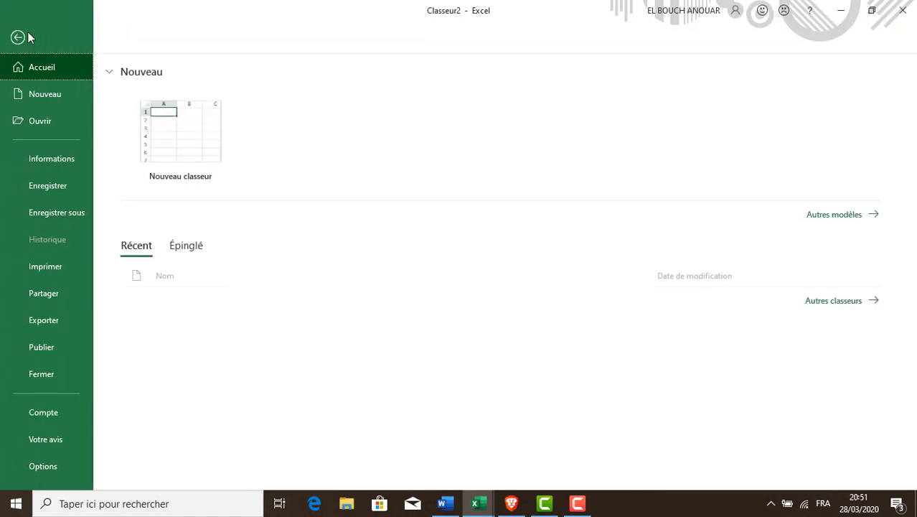
left_click(48, 184)
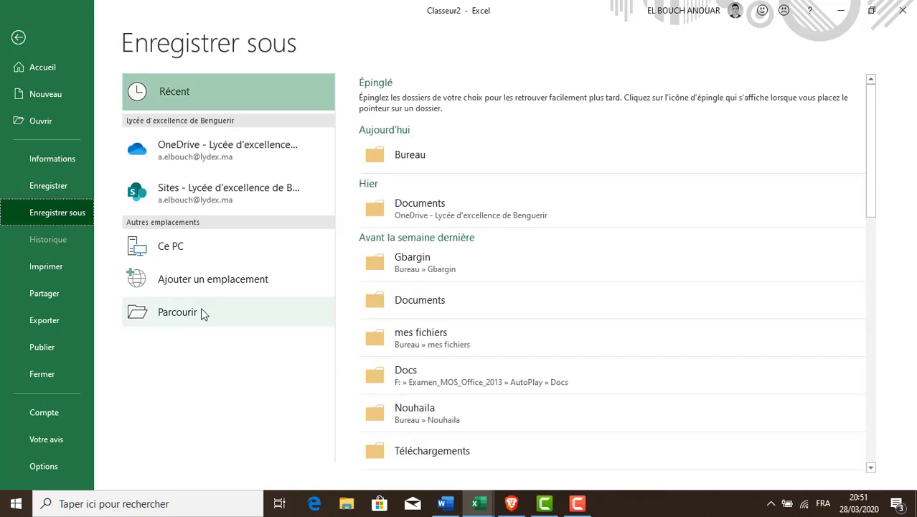
left_click(201, 310)
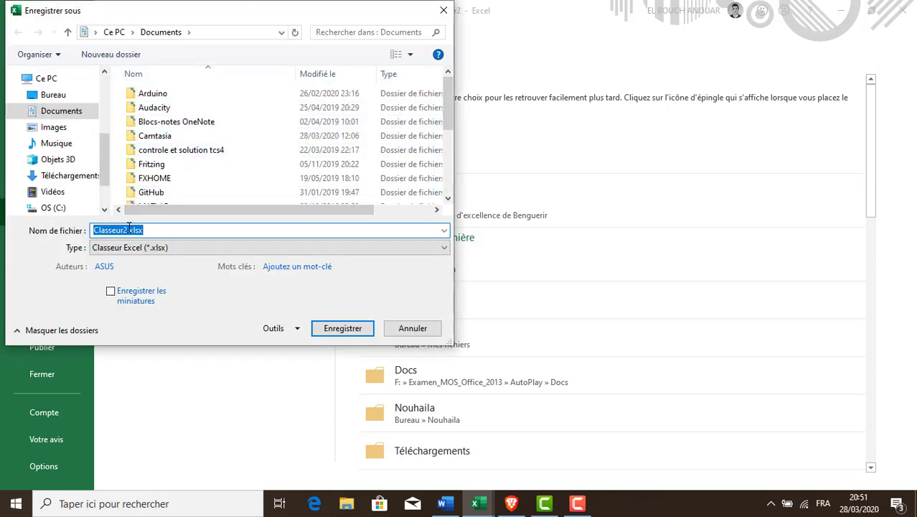
- Replace the proposed file name with Participants.xlsx, checking the requested name in the Word exercise
left_click(127, 230)
key("BackSpace")
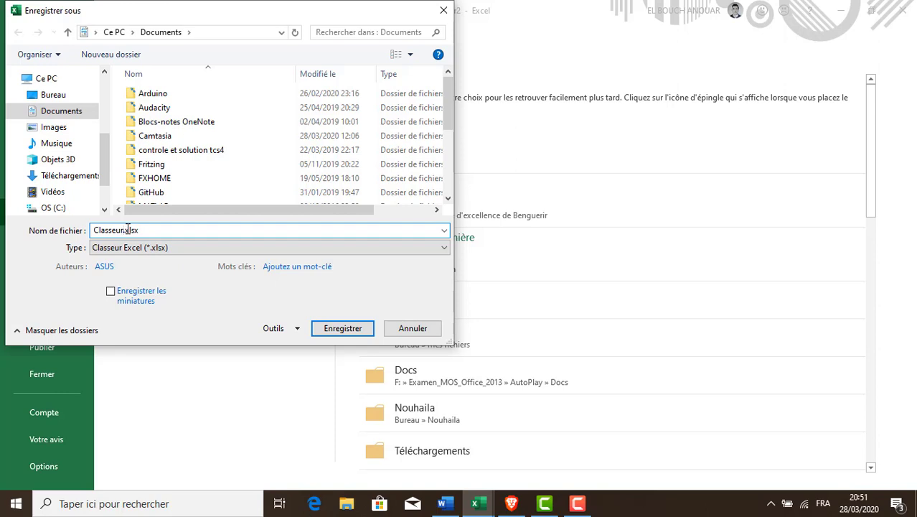
key("BackSpace")
key("BackSpace")
key("BackSpace")
key("BackSpace")
key("BackSpace")
key("BackSpace")
key("BackSpace")
key("BackSpace")
type("Participant")
key("alt+Tab")
key("alt+Tab")
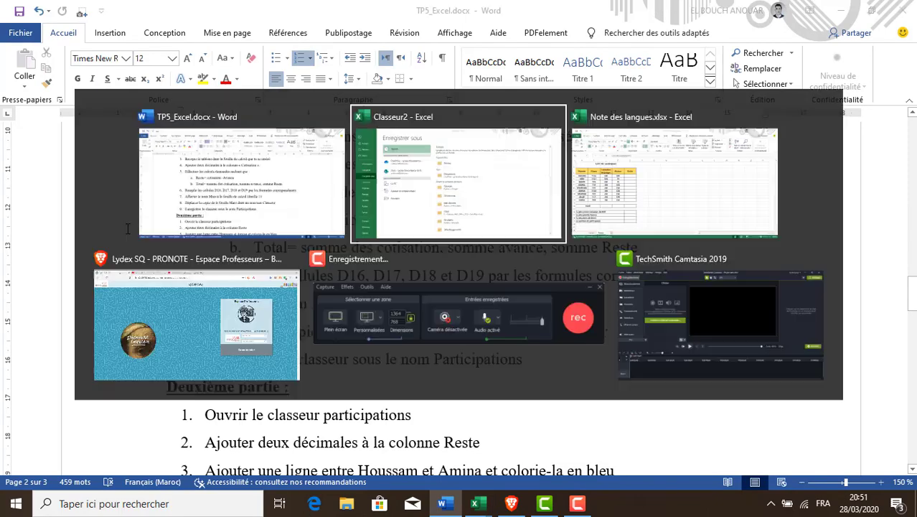
type("s")
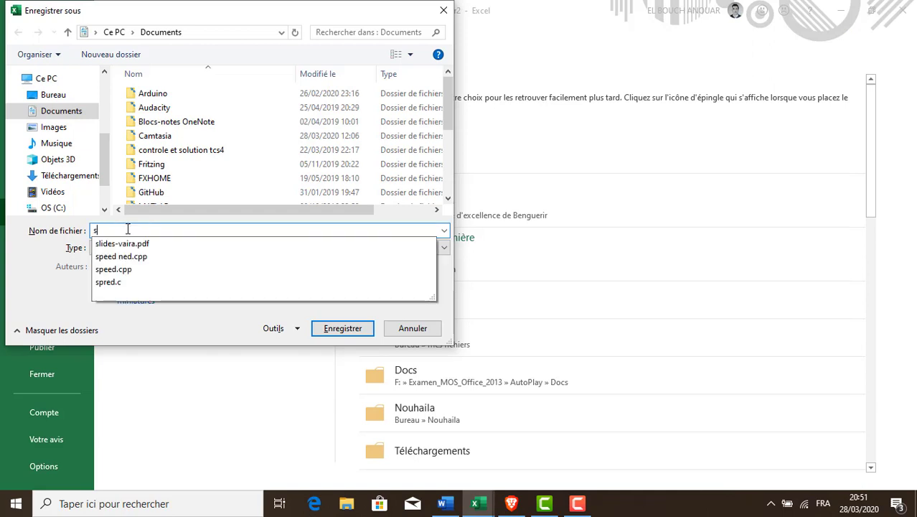
key("BackSpace")
type("Pa")
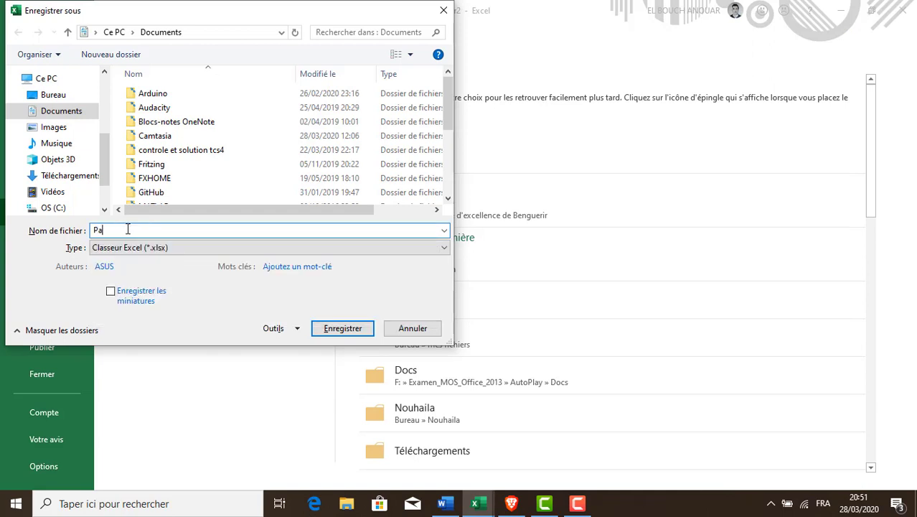
type("rticipants.xlsx")
- Save the workbook in the Bureau folder and return to the Word exercise
left_click(51, 96)
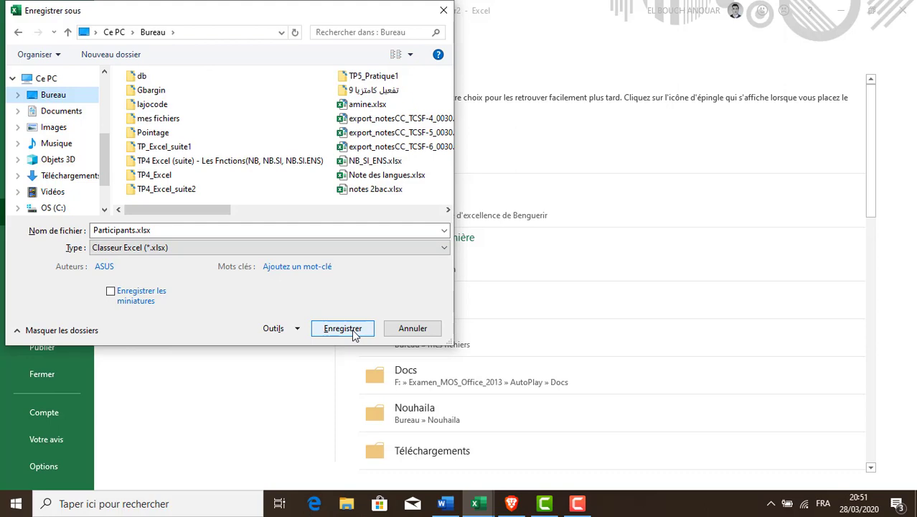
left_click(353, 330)
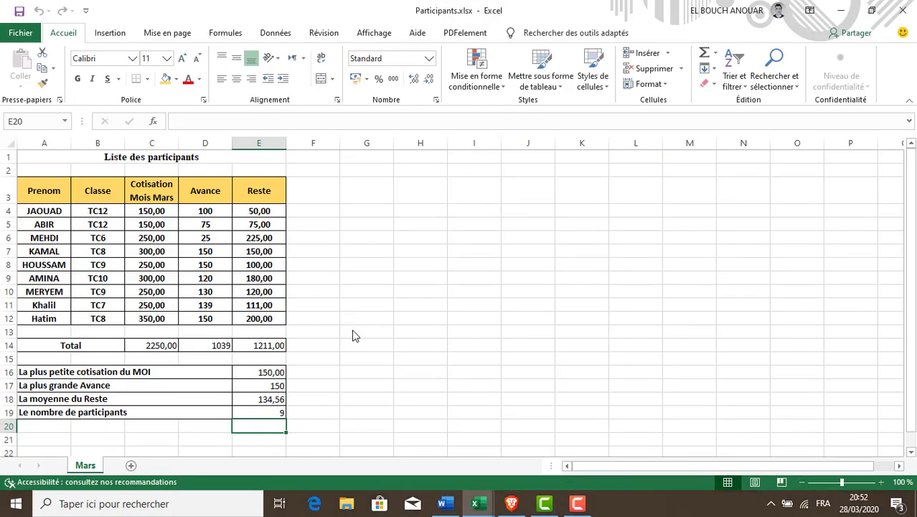
key("alt+Tab")
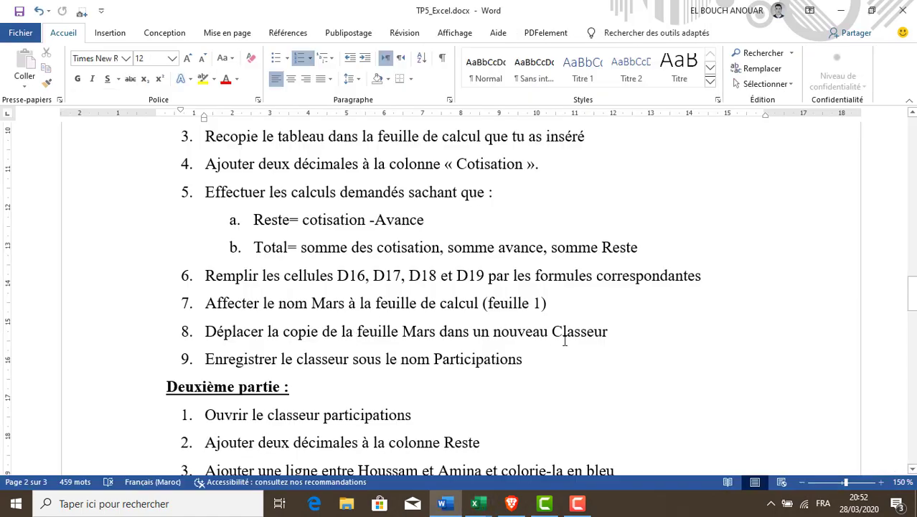